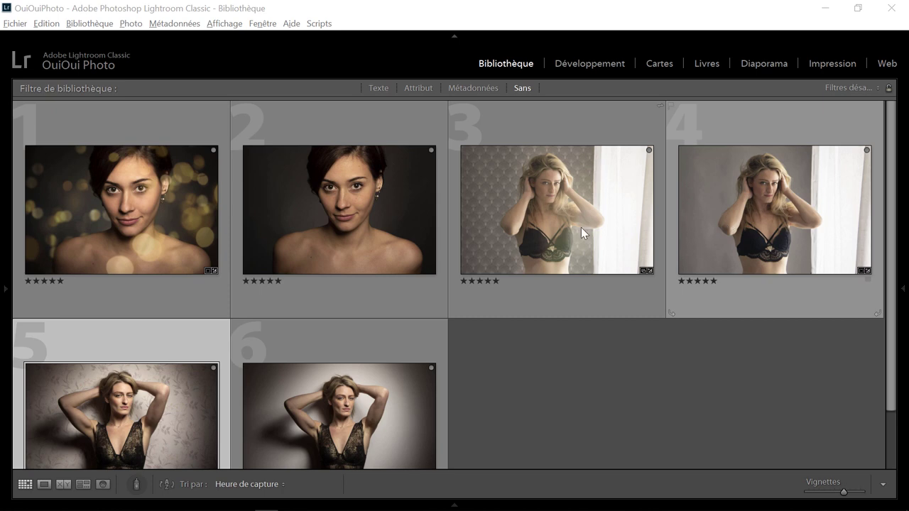
Step: Scroll down through the Lightroom Classic Library grid of photos
{"action": "scroll", "coordinate": [322, 221], "scroll_direction": "down", "scroll_amount": 1}
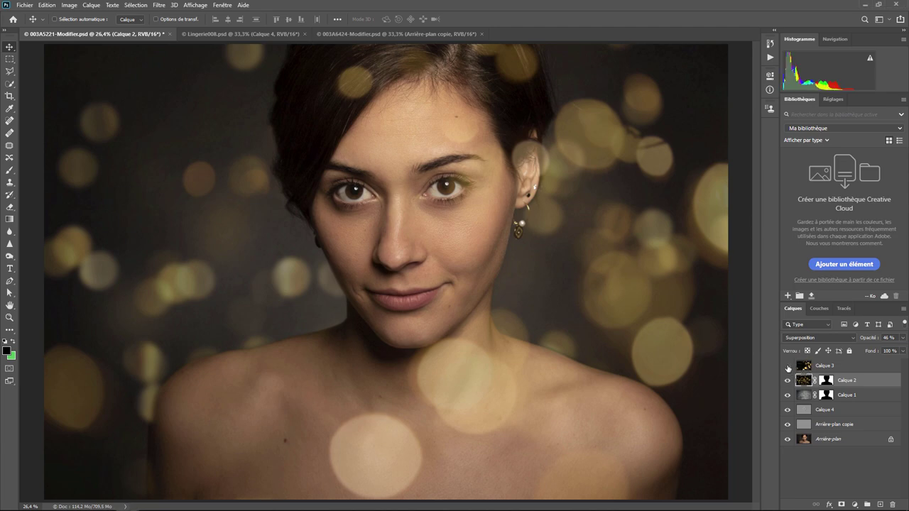
Step: Hide and show bokeh layers Calque 3 and Calque 2 to compare the portrait
{"action": "left_click", "coordinate": [787, 366]}
{"action": "left_click", "coordinate": [787, 366]}
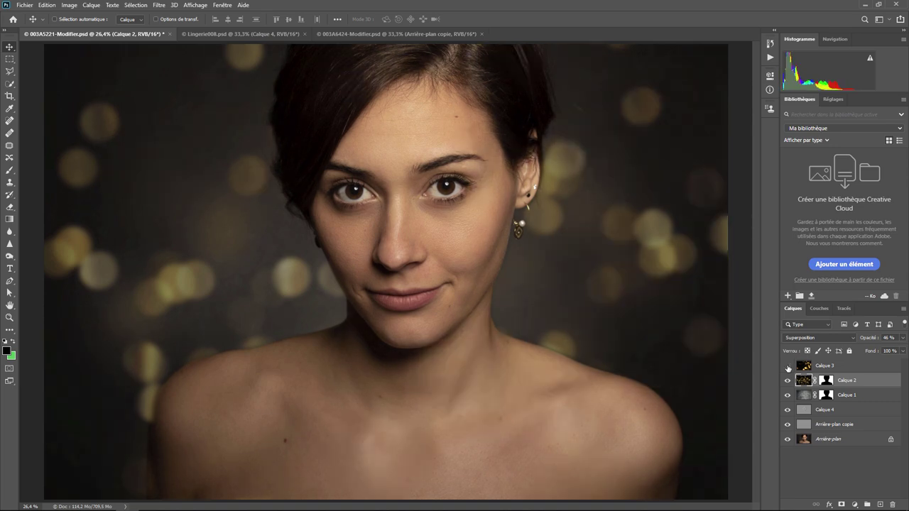
{"action": "left_click", "coordinate": [787, 366]}
{"action": "left_click", "coordinate": [787, 367]}
{"action": "left_click", "coordinate": [788, 366]}
{"action": "left_click", "coordinate": [786, 381]}
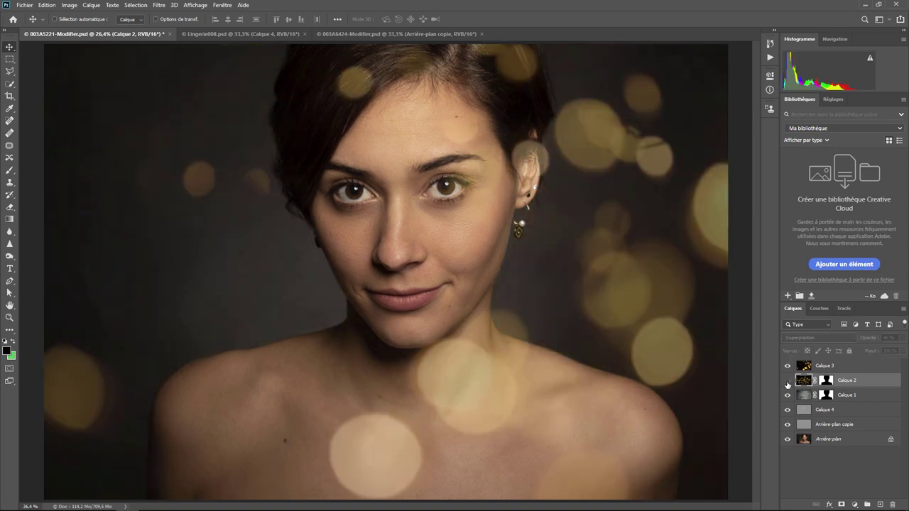
{"action": "left_click", "coordinate": [787, 381]}
{"action": "left_click", "coordinate": [787, 382]}
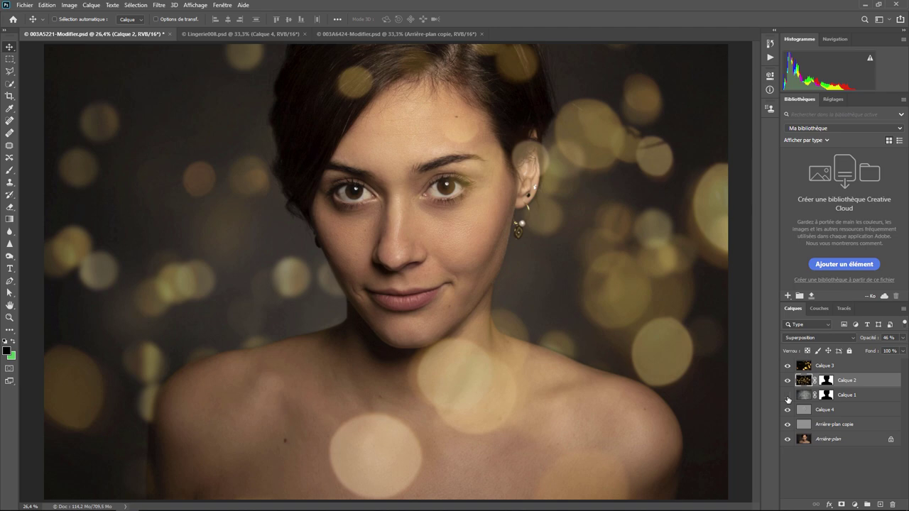
Step: Select Calque 3, then Calque 2, hiding and reshowing each bokeh overlay
{"action": "left_click", "coordinate": [795, 367]}
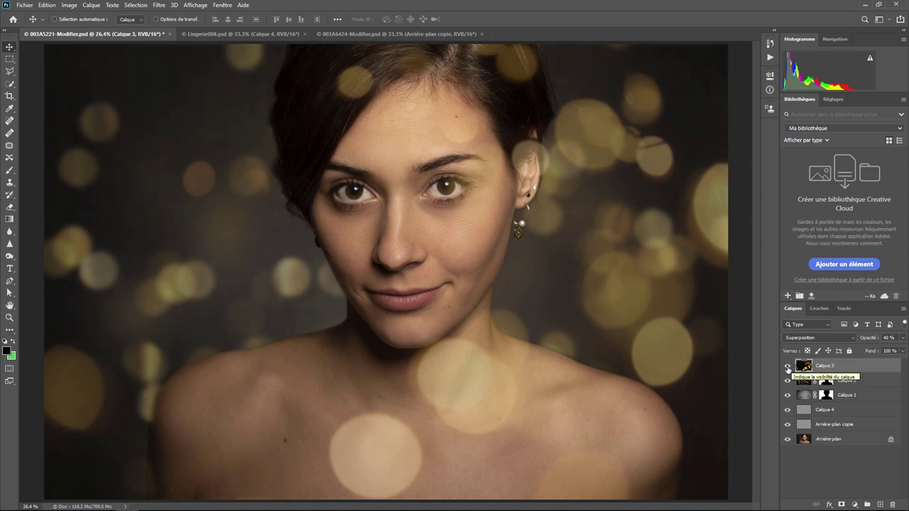
{"action": "left_click", "coordinate": [786, 366]}
{"action": "left_click", "coordinate": [786, 366]}
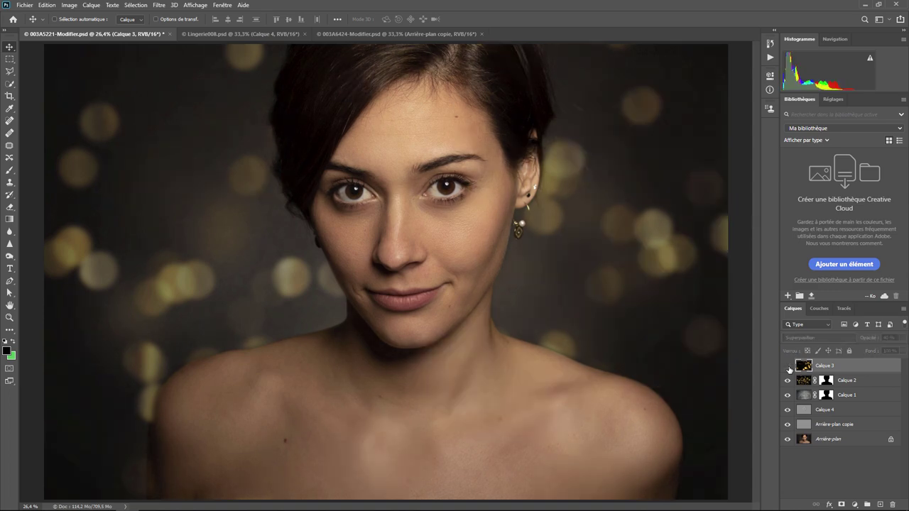
{"action": "left_click", "coordinate": [788, 367]}
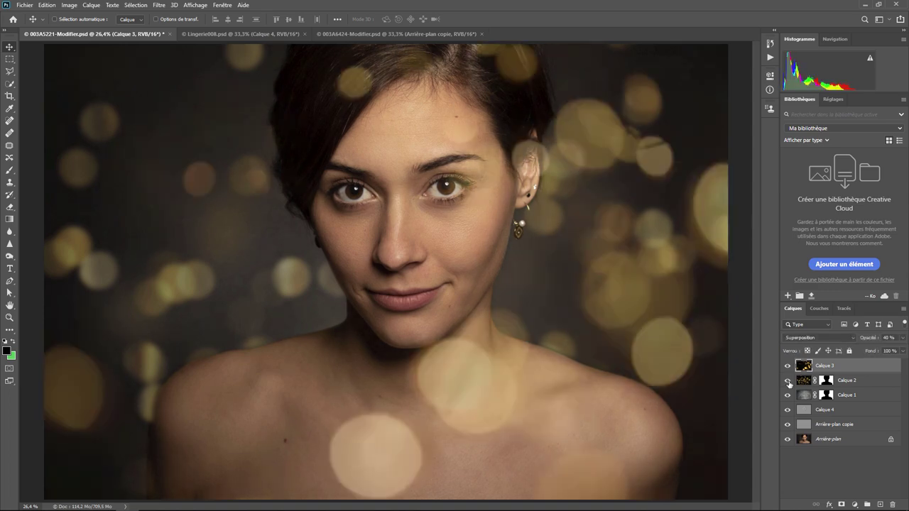
{"action": "left_click", "coordinate": [802, 384]}
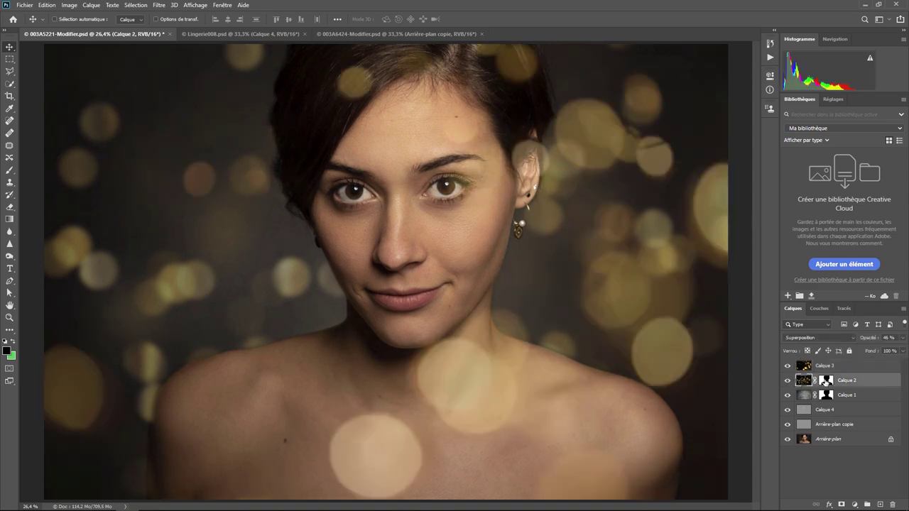
{"action": "left_click", "coordinate": [787, 380]}
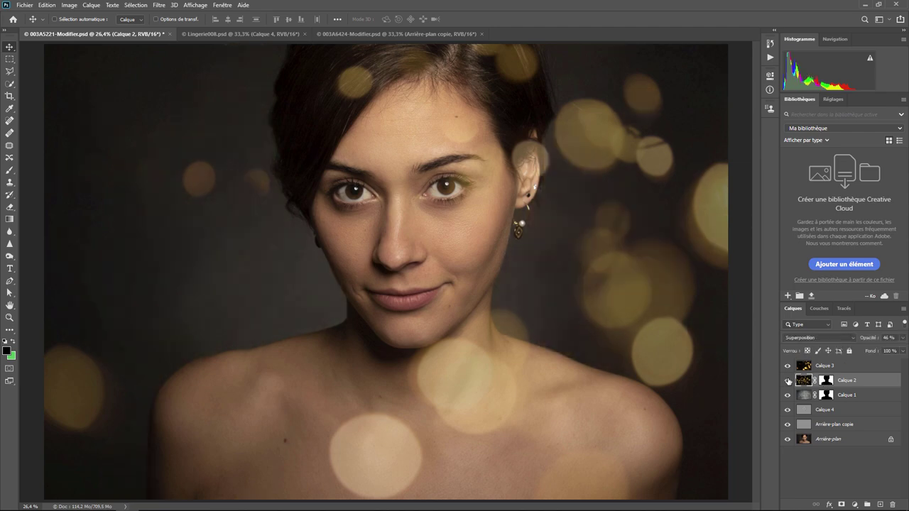
{"action": "left_click", "coordinate": [787, 381]}
Step: Disable and re-enable Calque 2's layer mask, then switch to Lingerie008.psd
{"action": "right_click", "coordinate": [825, 382]}
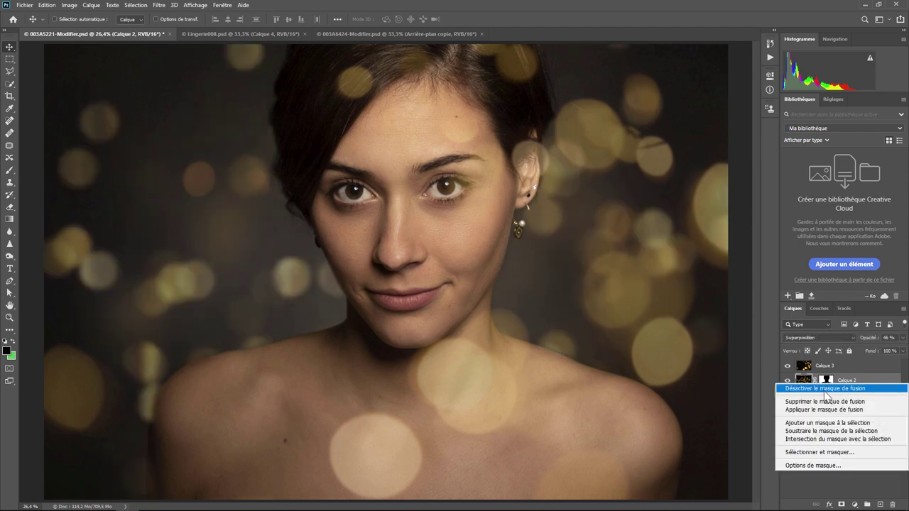
{"action": "left_click", "coordinate": [823, 388]}
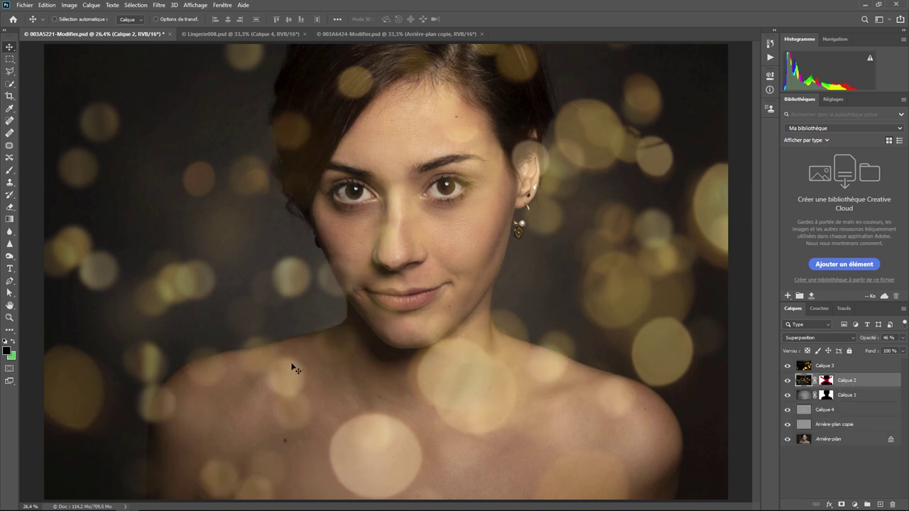
{"action": "right_click", "coordinate": [828, 382]}
{"action": "left_click", "coordinate": [832, 388]}
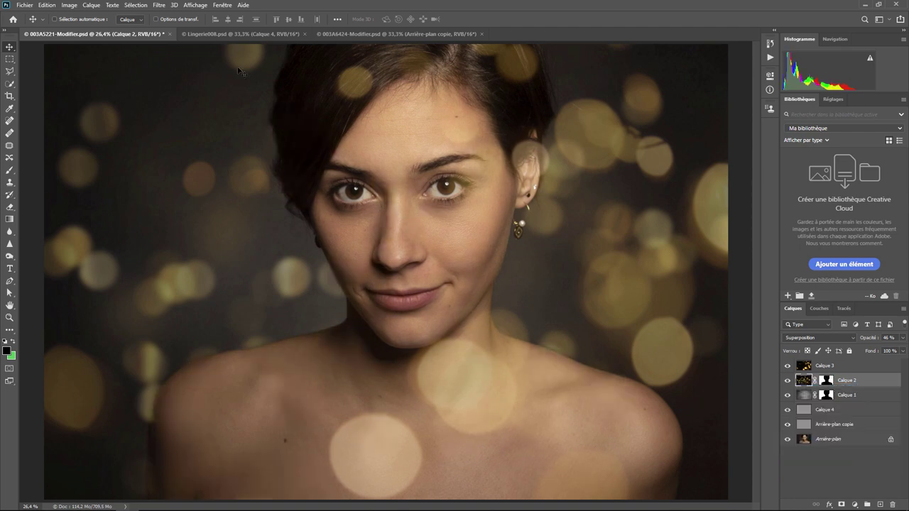
{"action": "left_click", "coordinate": [237, 34]}
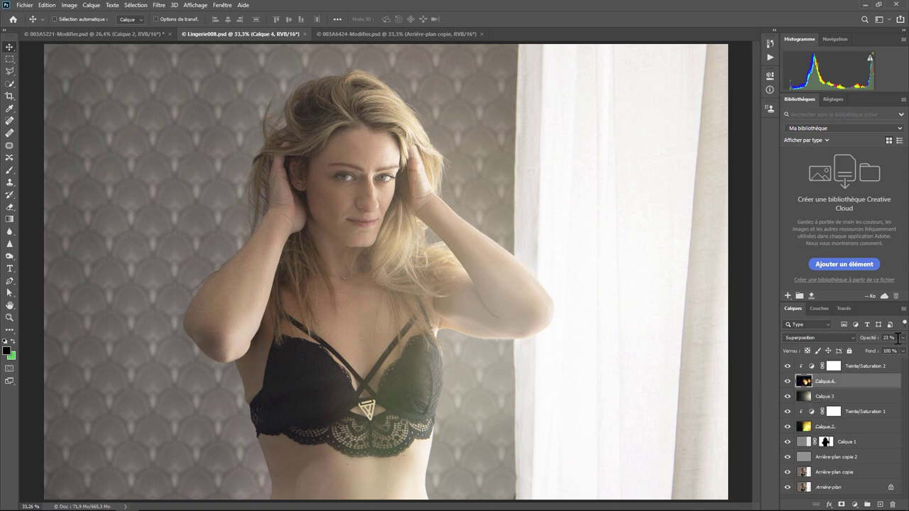
Step: Preview the Calque 4 and Calque 3 light-flare layers near full opacity
{"action": "left_click", "coordinate": [903, 337]}
{"action": "mouse_move", "coordinate": [867, 348]}
{"action": "left_mouse_down"}
{"action": "mouse_move", "coordinate": [902, 348]}
{"action": "mouse_move", "coordinate": [865, 352]}
{"action": "left_mouse_up"}
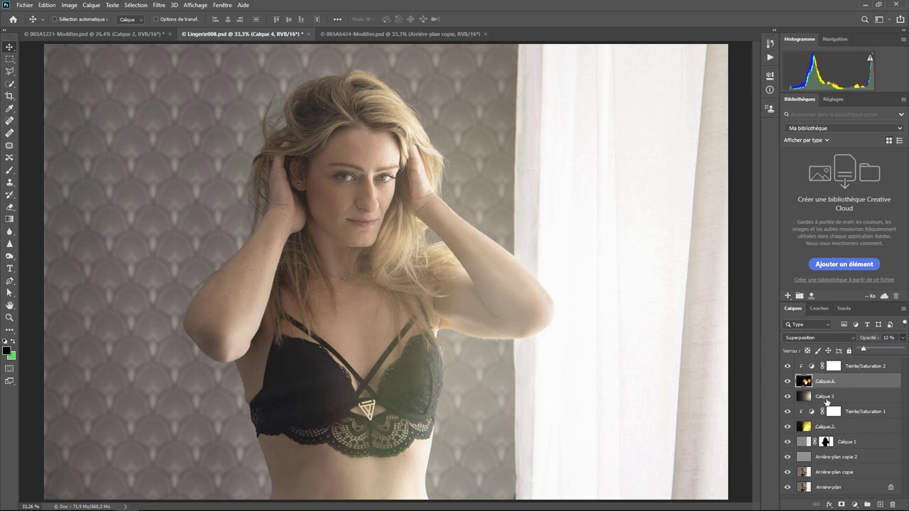
{"action": "left_click", "coordinate": [826, 399]}
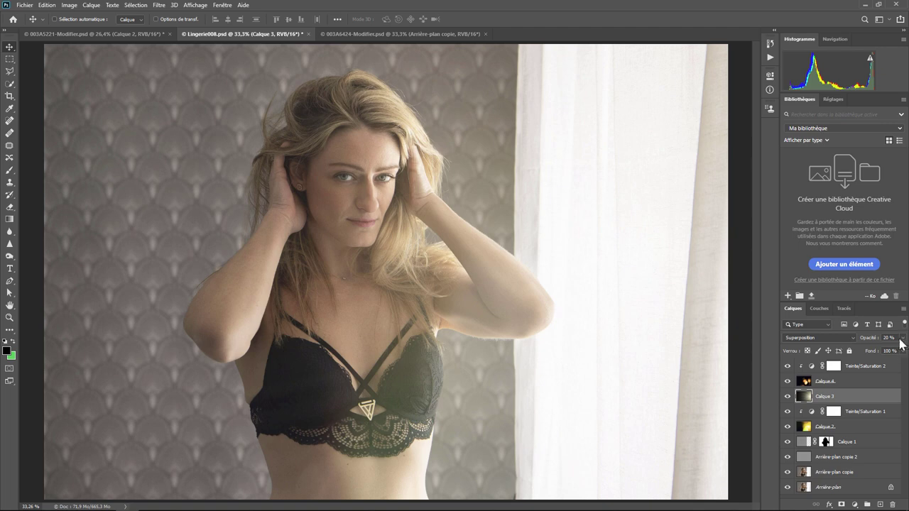
{"action": "left_click", "coordinate": [902, 338]}
{"action": "mouse_move", "coordinate": [868, 349]}
{"action": "left_mouse_down"}
{"action": "mouse_move", "coordinate": [902, 349]}
{"action": "mouse_move", "coordinate": [866, 350]}
{"action": "left_mouse_up"}
{"action": "left_click", "coordinate": [857, 428]}
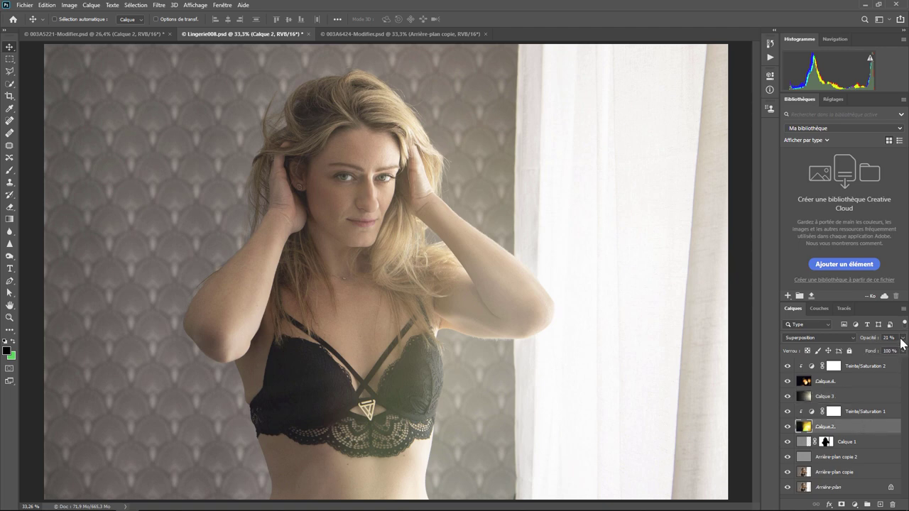
Step: Raise Calque 2's yellow-green glow to 100% opacity, then fade it back to about 25%
{"action": "left_click", "coordinate": [903, 339]}
{"action": "left_click_drag", "start_coordinate": [867, 353], "coordinate": [903, 353]}
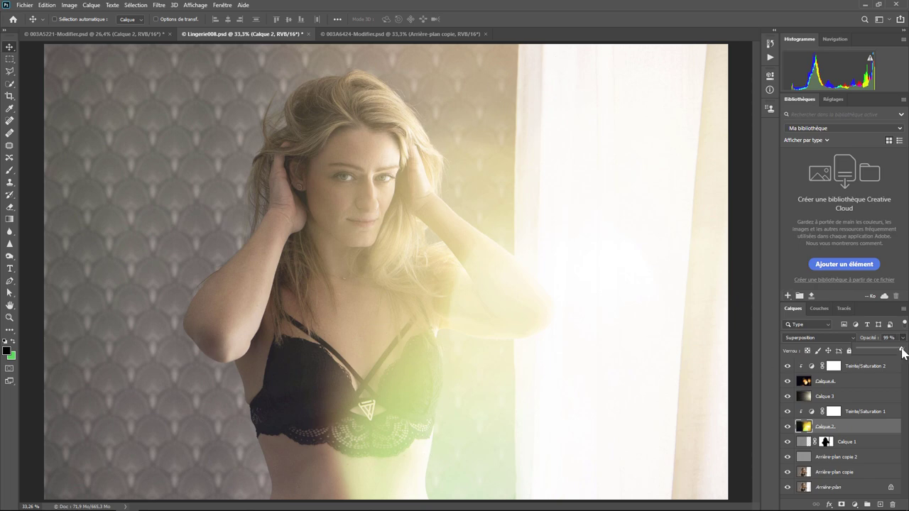
{"action": "left_click_drag", "start_coordinate": [901, 350], "coordinate": [870, 352]}
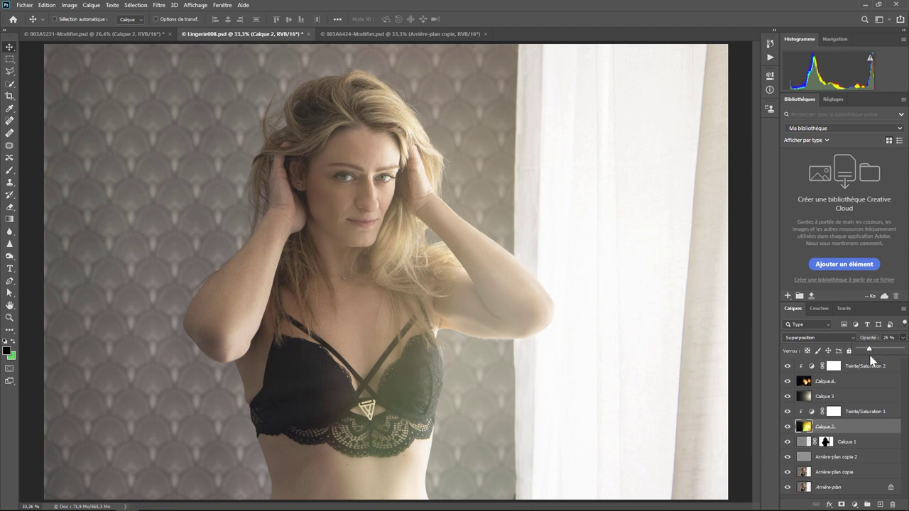
{"action": "left_click", "coordinate": [821, 384]}
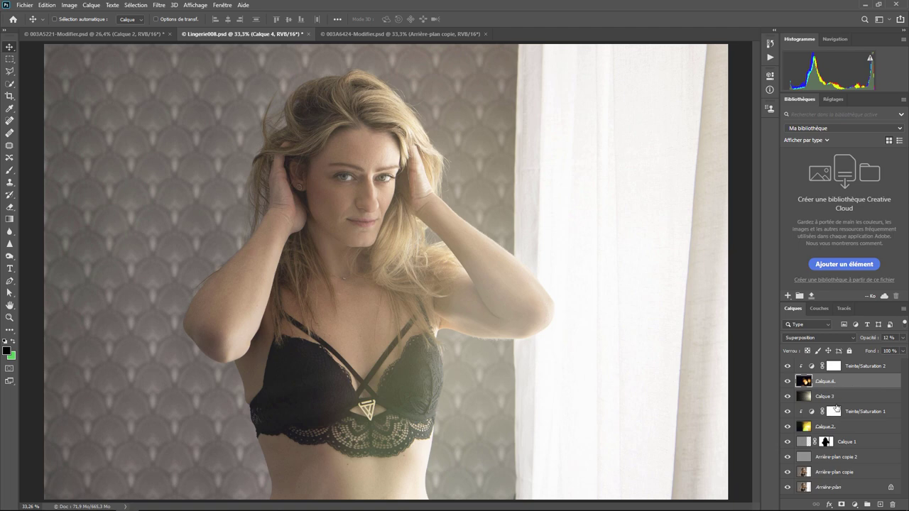
Step: In 003A6424-Modifier.psd, toggle the Calque 2 copie 2 wallpaper texture off and on
{"action": "left_click", "coordinate": [361, 32]}
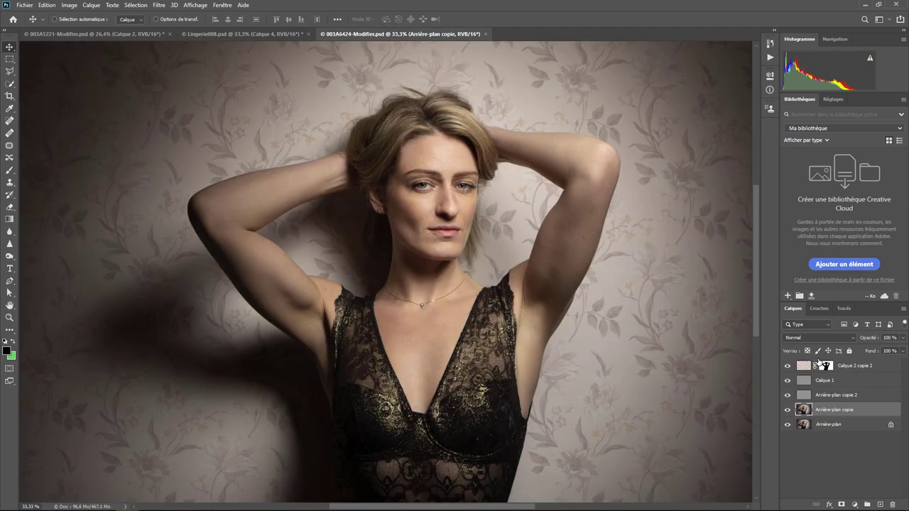
{"action": "left_click", "coordinate": [801, 367]}
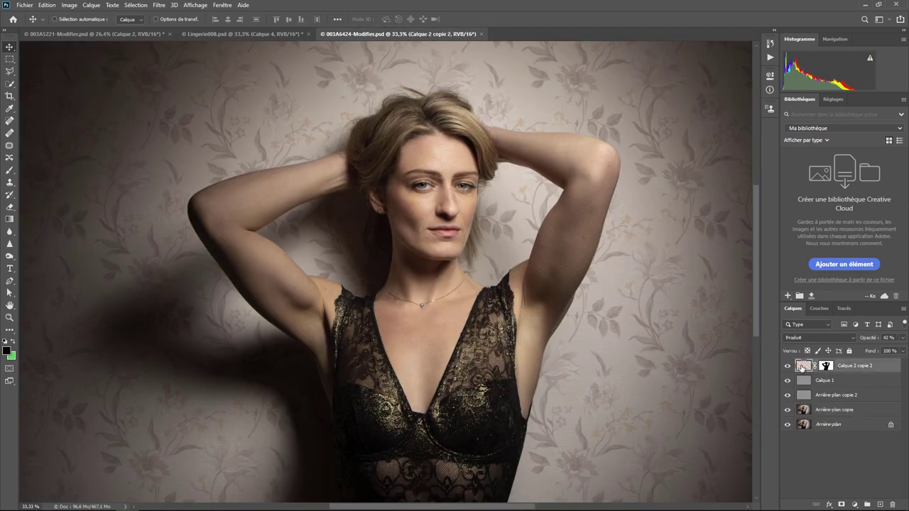
{"action": "left_click", "coordinate": [785, 367]}
{"action": "left_click", "coordinate": [786, 367]}
{"action": "left_click", "coordinate": [786, 367]}
{"action": "left_click", "coordinate": [786, 366]}
Step: Preview the texture layer's blend modes and set it to Produit (Multiply)
{"action": "left_click", "coordinate": [828, 338]}
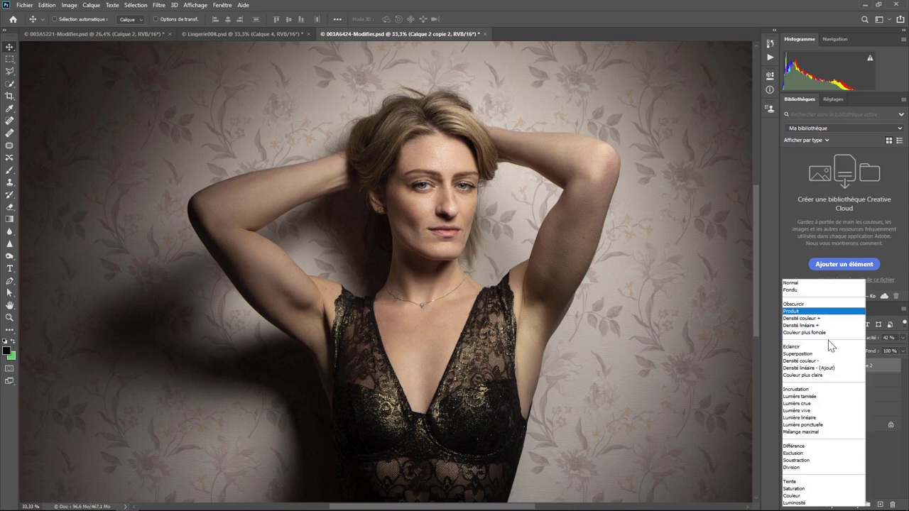
{"action": "key", "text": "Down"}
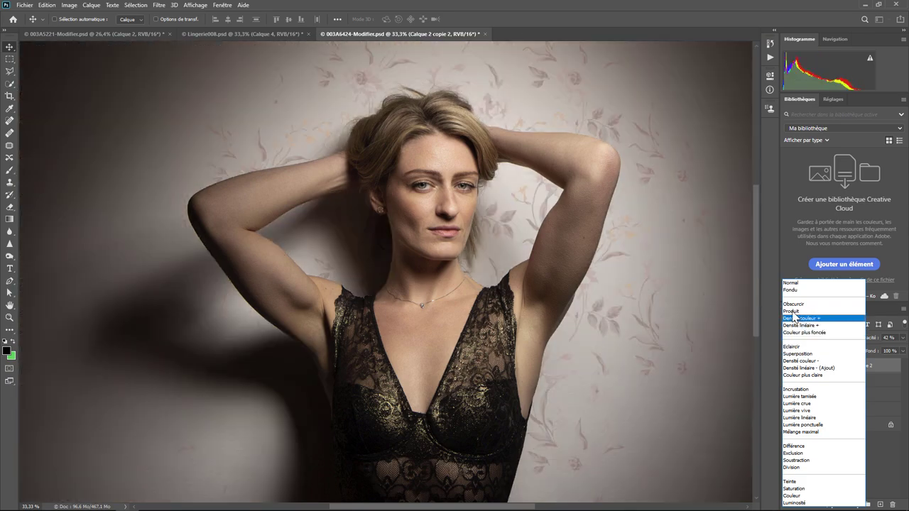
{"action": "left_click", "coordinate": [790, 311]}
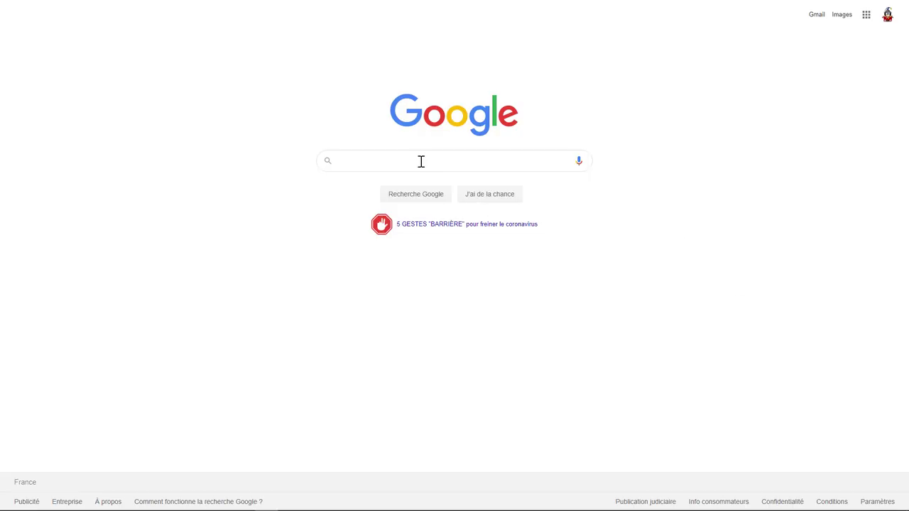
Step: Search Google for 'free photoshop overlays'
{"action": "left_click", "coordinate": [409, 159]}
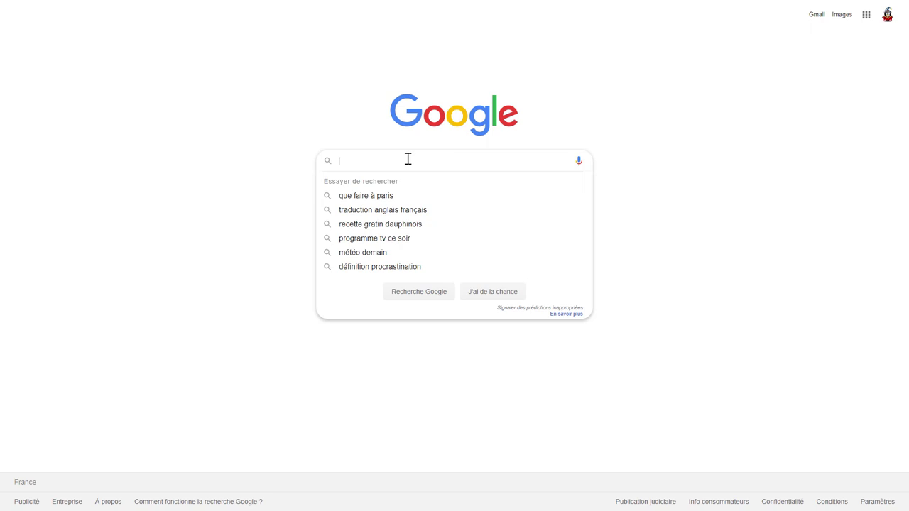
{"action": "type", "text": "free "}
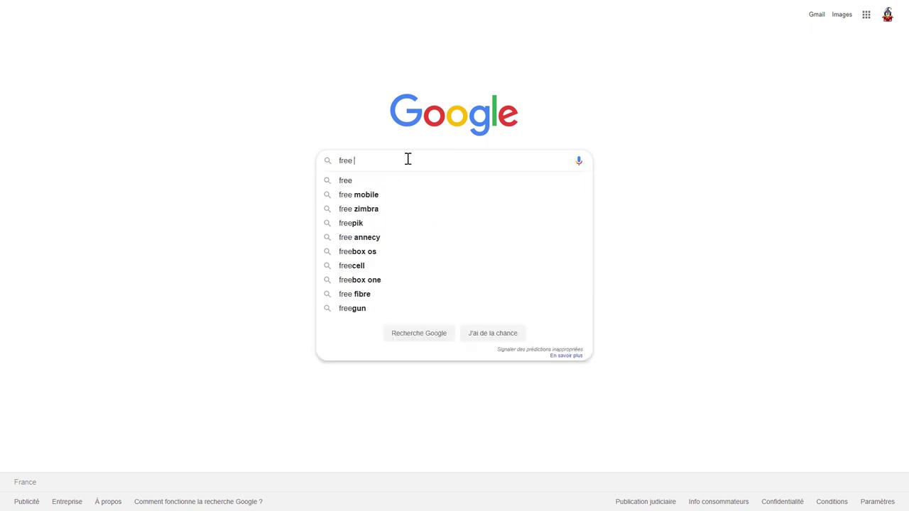
{"action": "type", "text": "photosh"}
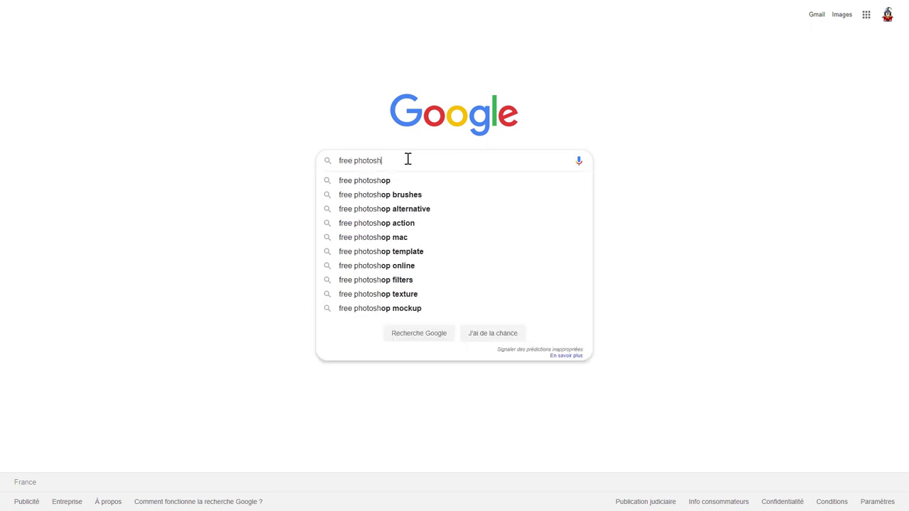
{"action": "type", "text": "op overla"}
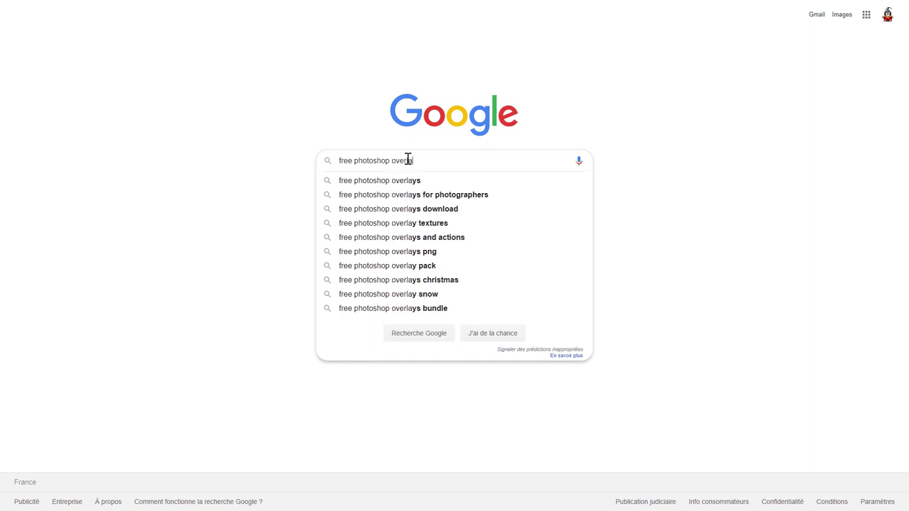
{"action": "type", "text": "ys"}
{"action": "key", "text": "Return"}
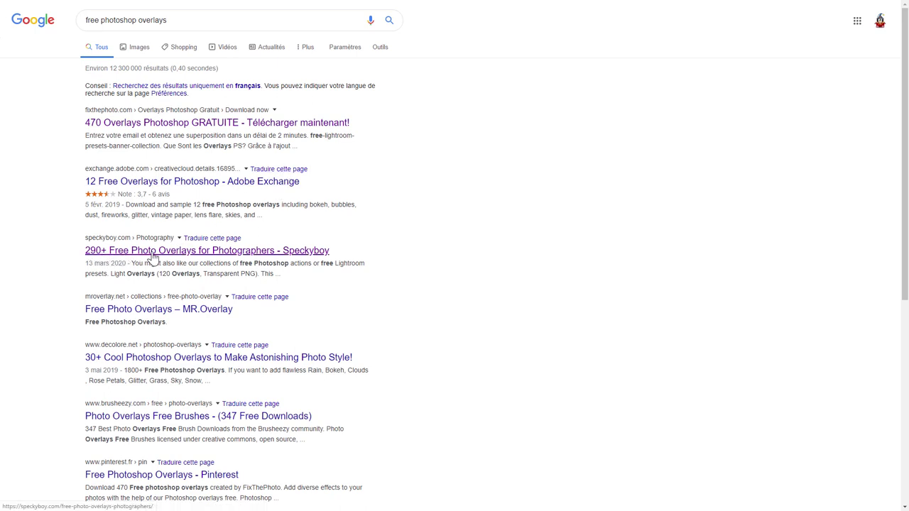
{"action": "left_click", "coordinate": [245, 256]}
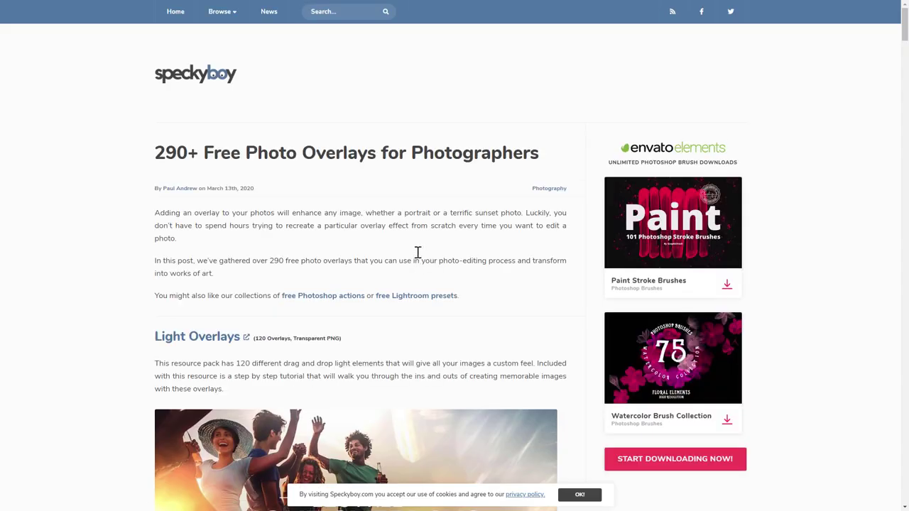
{"action": "scroll", "coordinate": [383, 210], "scroll_direction": "down", "scroll_amount": 2}
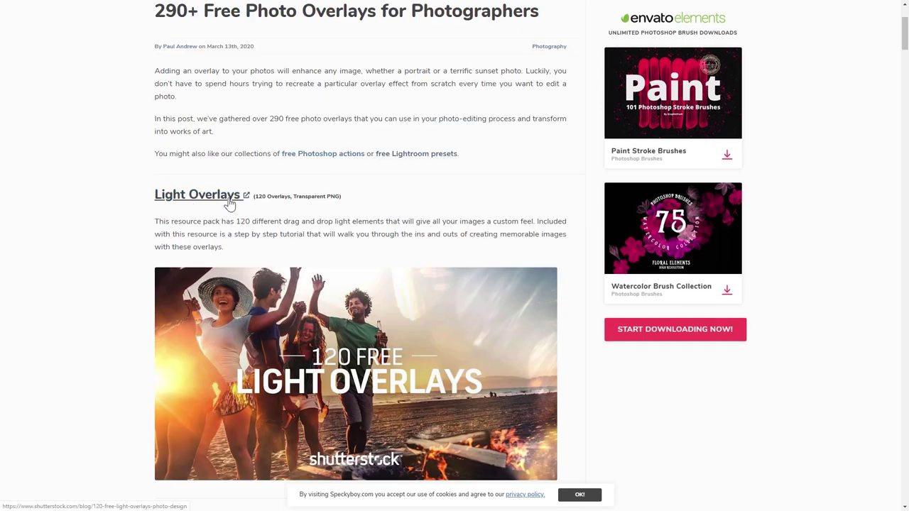
{"action": "scroll", "coordinate": [384, 213], "scroll_direction": "down", "scroll_amount": 2}
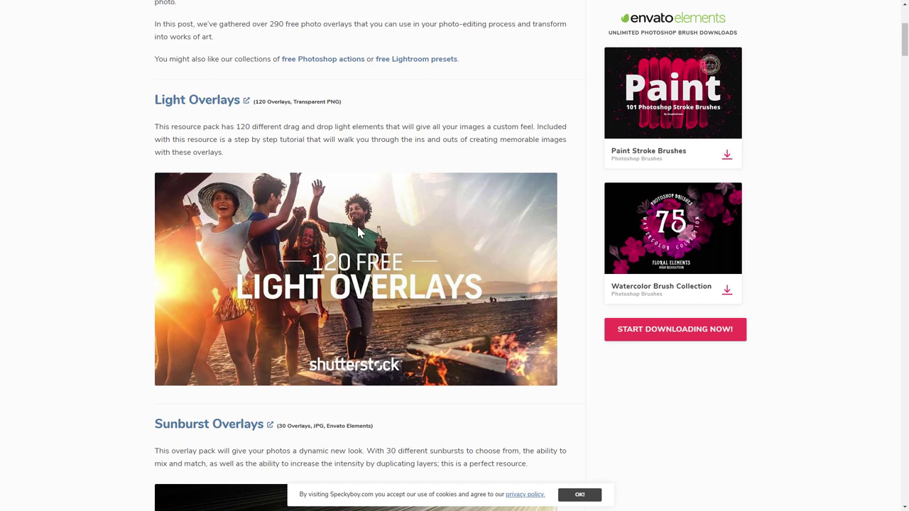
{"action": "scroll", "coordinate": [360, 231], "scroll_direction": "down", "scroll_amount": 4}
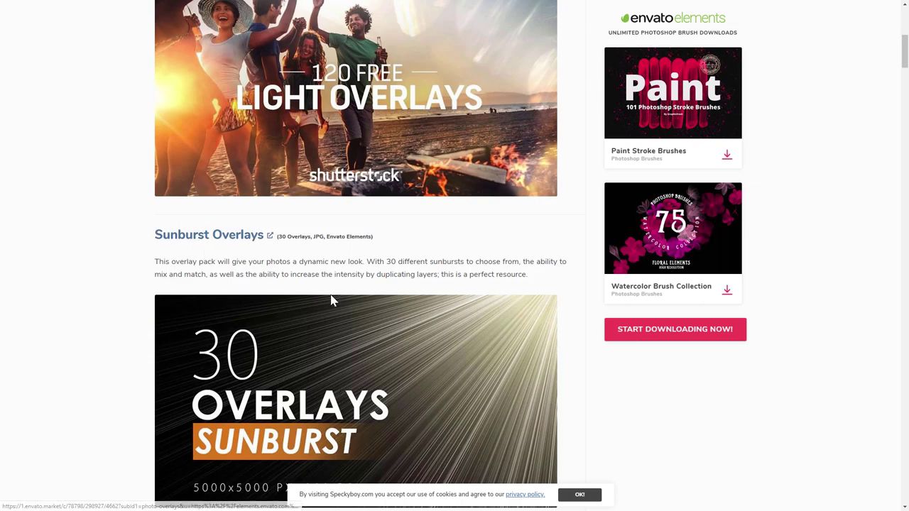
{"action": "scroll", "coordinate": [334, 298], "scroll_direction": "down", "scroll_amount": 3}
{"action": "scroll", "coordinate": [335, 277], "scroll_direction": "down", "scroll_amount": 3}
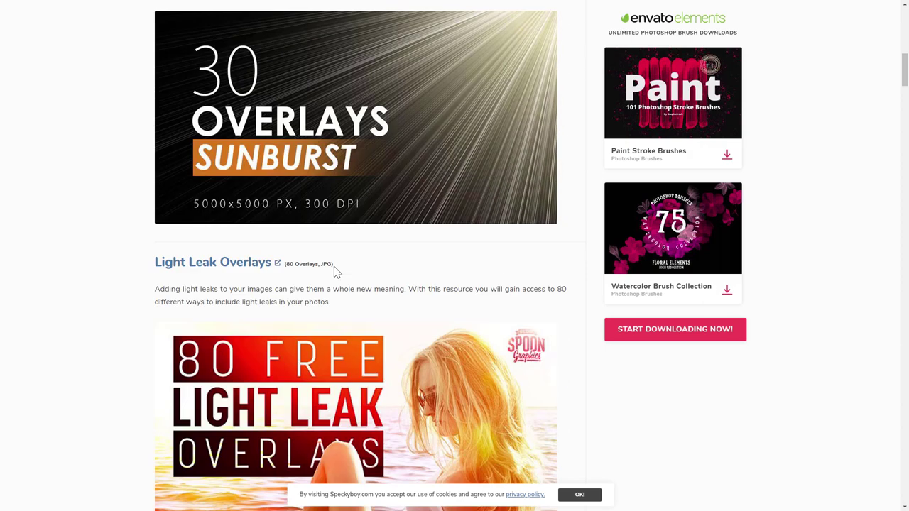
{"action": "scroll", "coordinate": [333, 266], "scroll_direction": "down", "scroll_amount": 3}
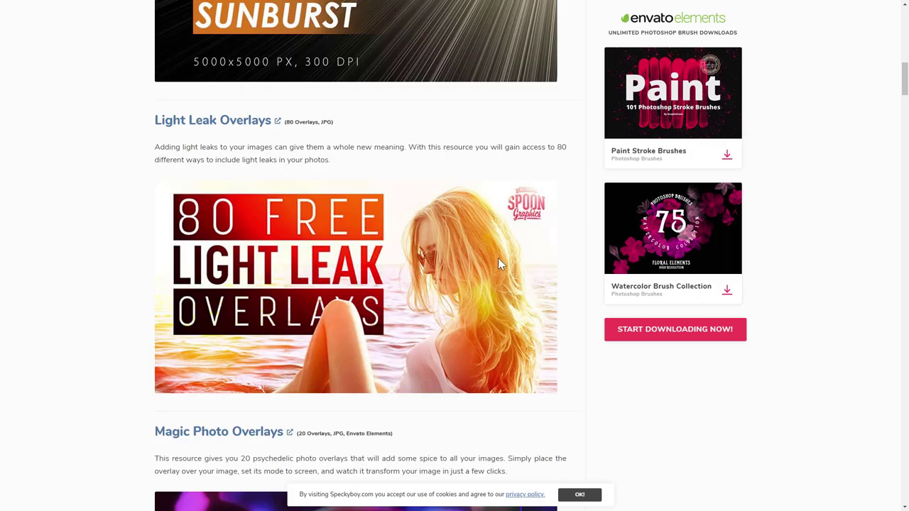
{"action": "scroll", "coordinate": [378, 229], "scroll_direction": "down", "scroll_amount": 4}
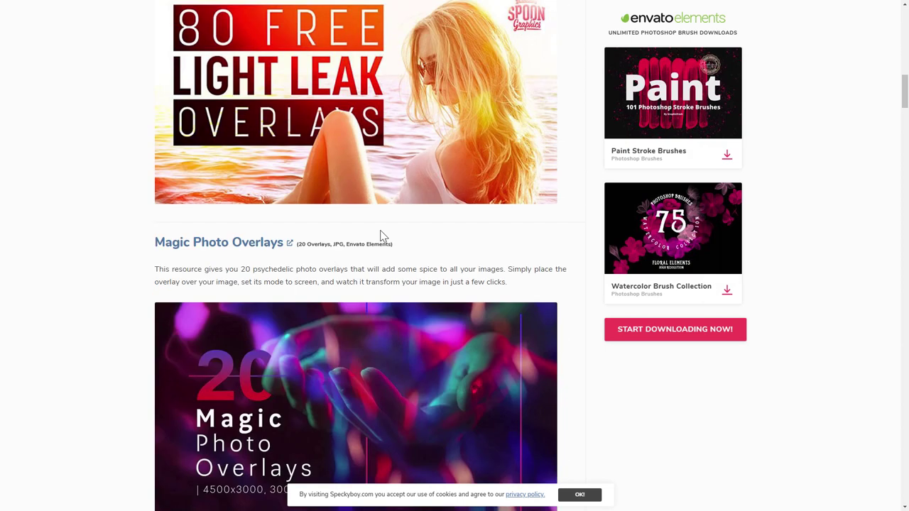
{"action": "scroll", "coordinate": [380, 236], "scroll_direction": "down", "scroll_amount": 3}
{"action": "scroll", "coordinate": [387, 243], "scroll_direction": "down", "scroll_amount": 3}
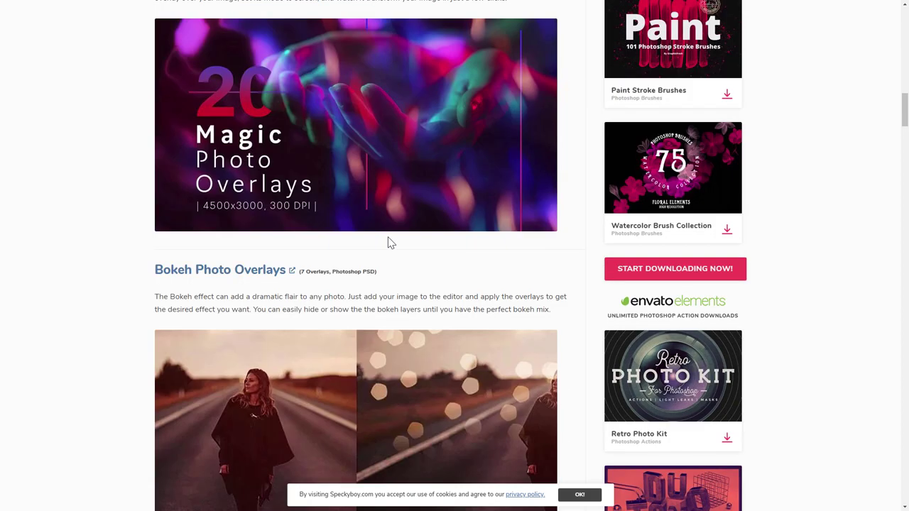
{"action": "scroll", "coordinate": [387, 243], "scroll_direction": "down", "scroll_amount": 4}
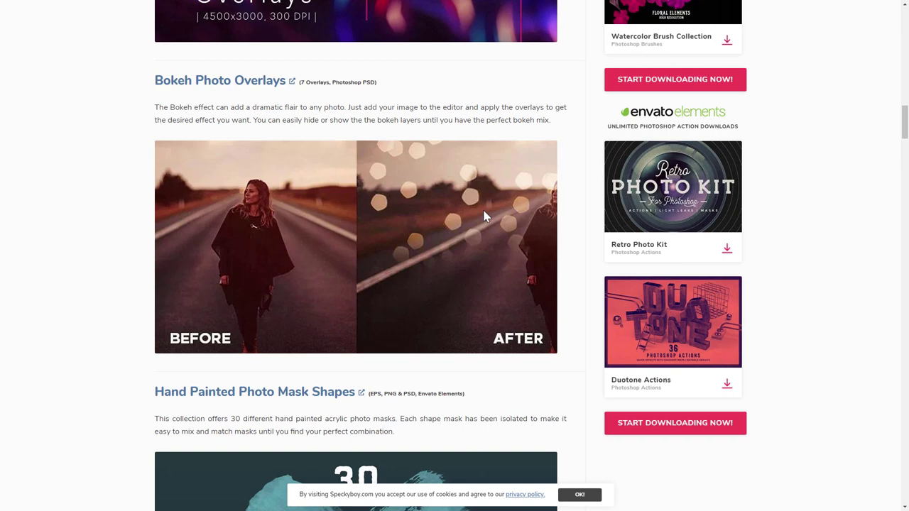
{"action": "scroll", "coordinate": [346, 178], "scroll_direction": "down", "scroll_amount": 1}
{"action": "scroll", "coordinate": [347, 179], "scroll_direction": "down", "scroll_amount": 2}
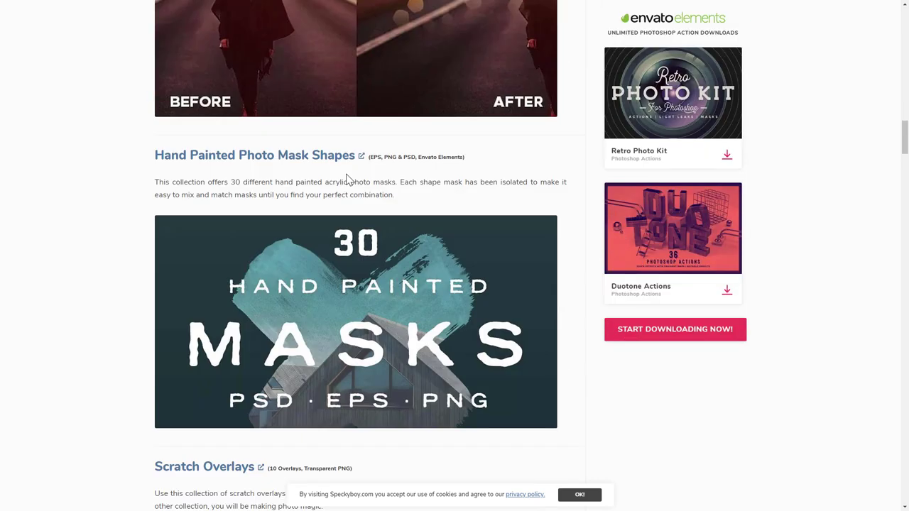
{"action": "scroll", "coordinate": [346, 179], "scroll_direction": "down", "scroll_amount": 1}
{"action": "scroll", "coordinate": [348, 179], "scroll_direction": "up", "scroll_amount": 2}
{"action": "scroll", "coordinate": [348, 179], "scroll_direction": "up", "scroll_amount": 2}
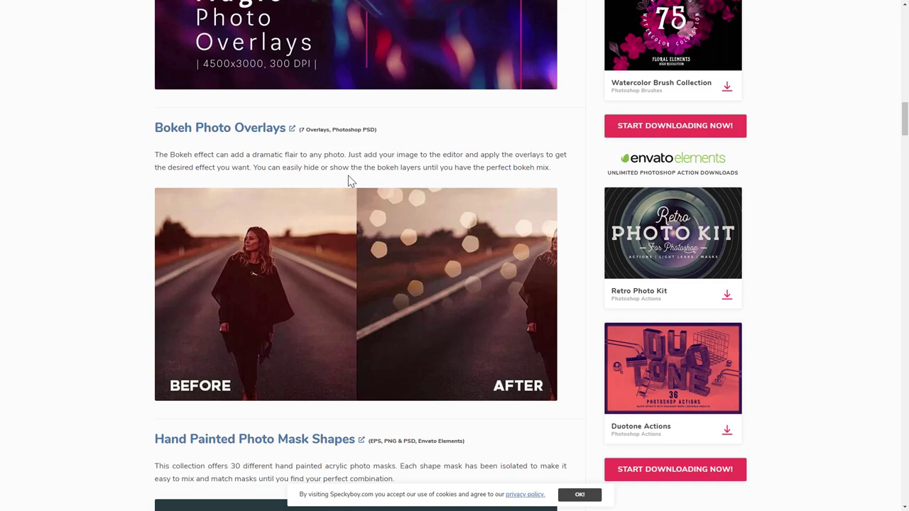
Step: Open GraphicsFuel's Bokeh Photo Overlays page and scroll through its before/after examples
{"action": "left_click", "coordinate": [261, 135]}
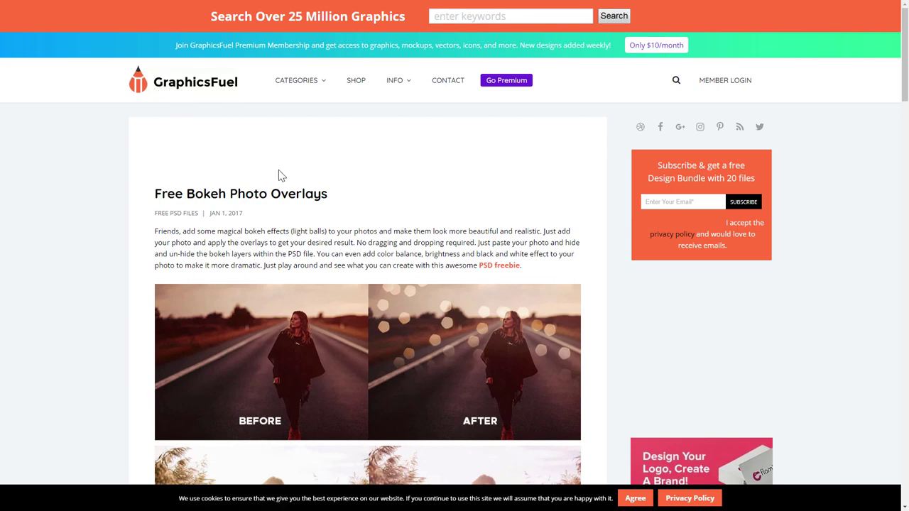
{"action": "scroll", "coordinate": [318, 164], "scroll_direction": "down", "scroll_amount": 1}
{"action": "scroll", "coordinate": [319, 164], "scroll_direction": "down", "scroll_amount": 2}
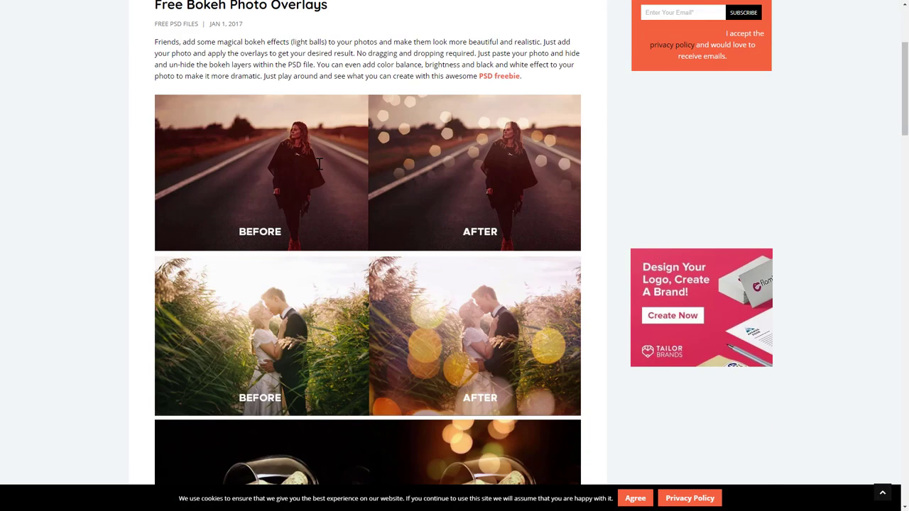
{"action": "scroll", "coordinate": [478, 169], "scroll_direction": "down", "scroll_amount": 3}
{"action": "scroll", "coordinate": [478, 168], "scroll_direction": "down", "scroll_amount": 4}
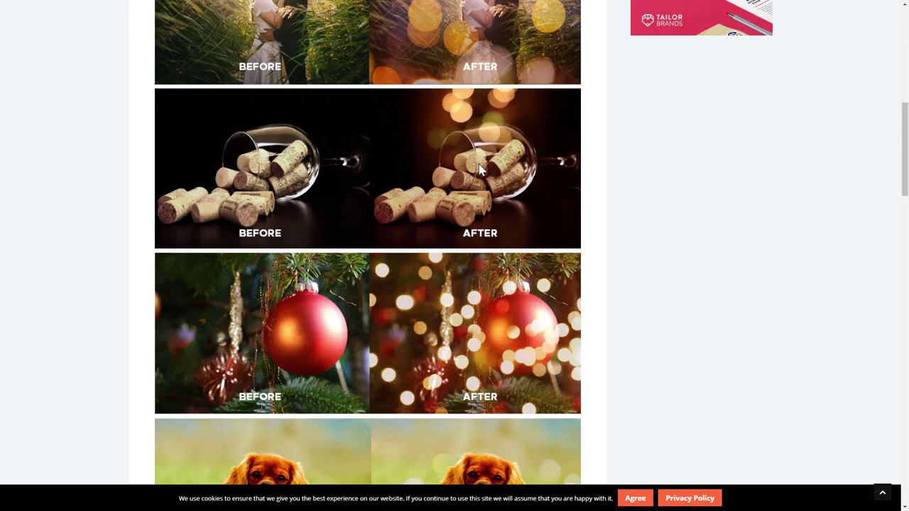
{"action": "scroll", "coordinate": [478, 169], "scroll_direction": "down", "scroll_amount": 3}
{"action": "scroll", "coordinate": [478, 168], "scroll_direction": "down", "scroll_amount": 3}
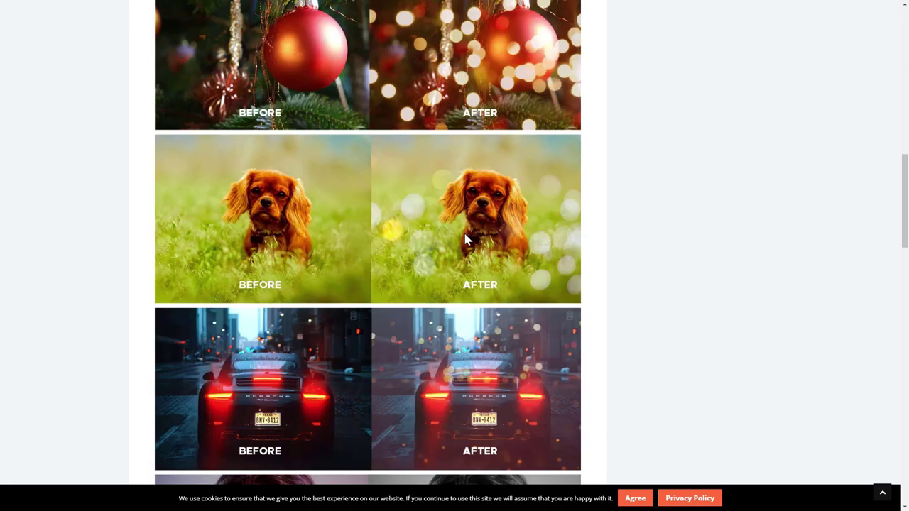
{"action": "scroll", "coordinate": [465, 238], "scroll_direction": "down", "scroll_amount": 3}
{"action": "scroll", "coordinate": [465, 238], "scroll_direction": "down", "scroll_amount": 3}
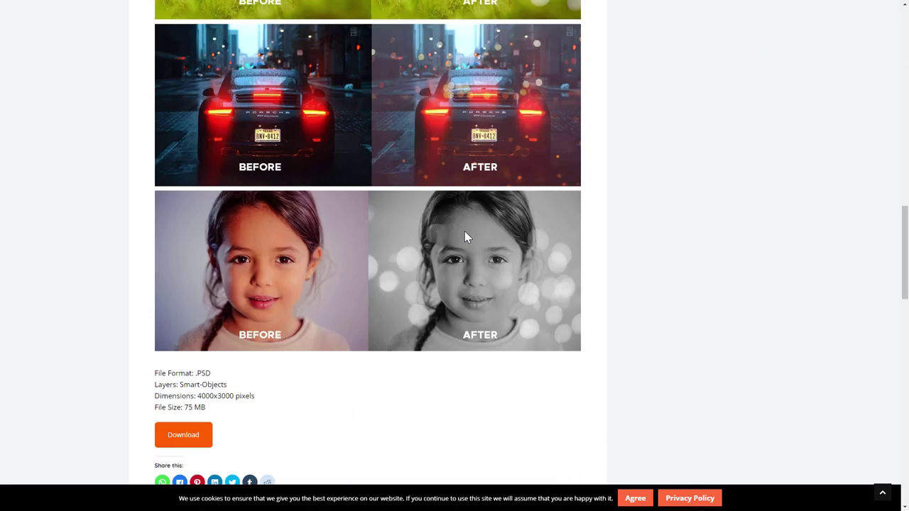
Step: Scroll back and forth to review the 4000x3000, 75 MB PSD details and Download button
{"action": "scroll", "coordinate": [465, 238], "scroll_direction": "up", "scroll_amount": 4}
{"action": "scroll", "coordinate": [466, 234], "scroll_direction": "up", "scroll_amount": 4}
{"action": "scroll", "coordinate": [468, 234], "scroll_direction": "up", "scroll_amount": 5}
{"action": "scroll", "coordinate": [472, 232], "scroll_direction": "up", "scroll_amount": 2}
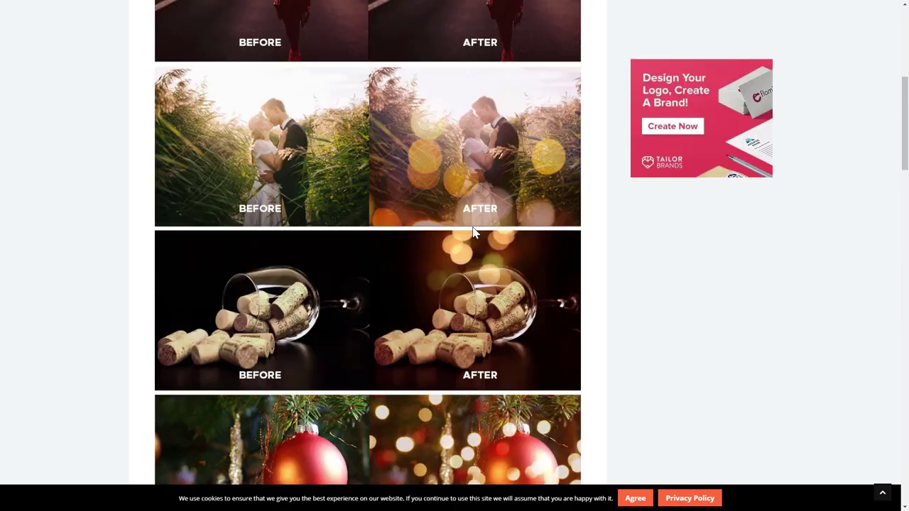
{"action": "scroll", "coordinate": [474, 232], "scroll_direction": "up", "scroll_amount": 6}
{"action": "scroll", "coordinate": [472, 227], "scroll_direction": "up", "scroll_amount": 2}
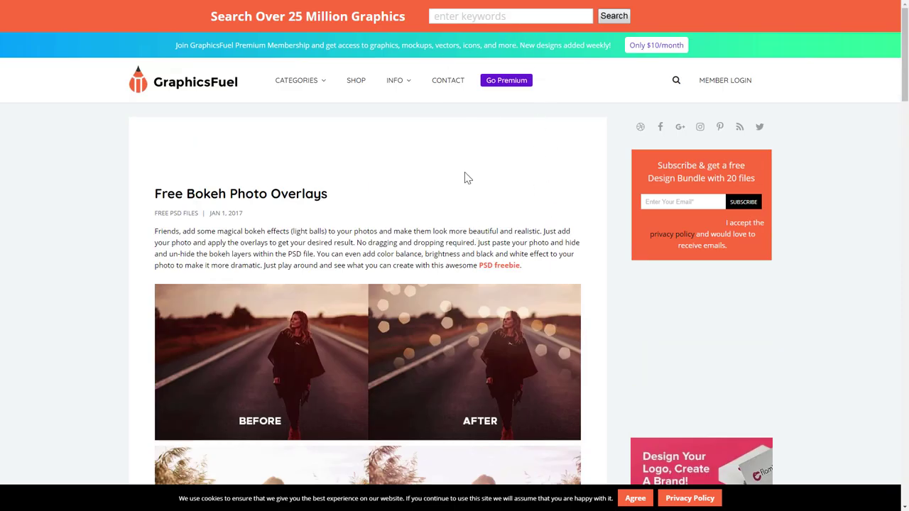
{"action": "scroll", "coordinate": [464, 316], "scroll_direction": "down", "scroll_amount": 5}
{"action": "scroll", "coordinate": [465, 318], "scroll_direction": "down", "scroll_amount": 2}
{"action": "scroll", "coordinate": [467, 321], "scroll_direction": "down", "scroll_amount": 6}
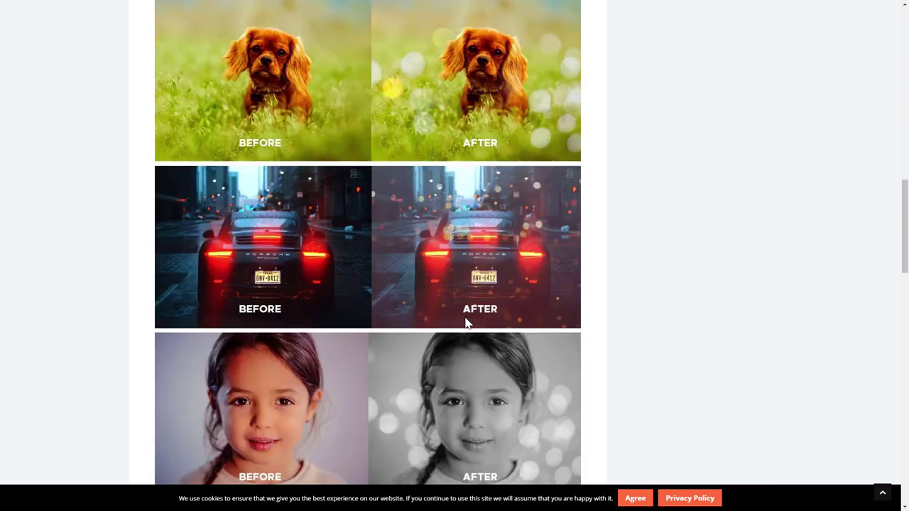
{"action": "scroll", "coordinate": [466, 323], "scroll_direction": "down", "scroll_amount": 3}
{"action": "scroll", "coordinate": [467, 323], "scroll_direction": "down", "scroll_amount": 2}
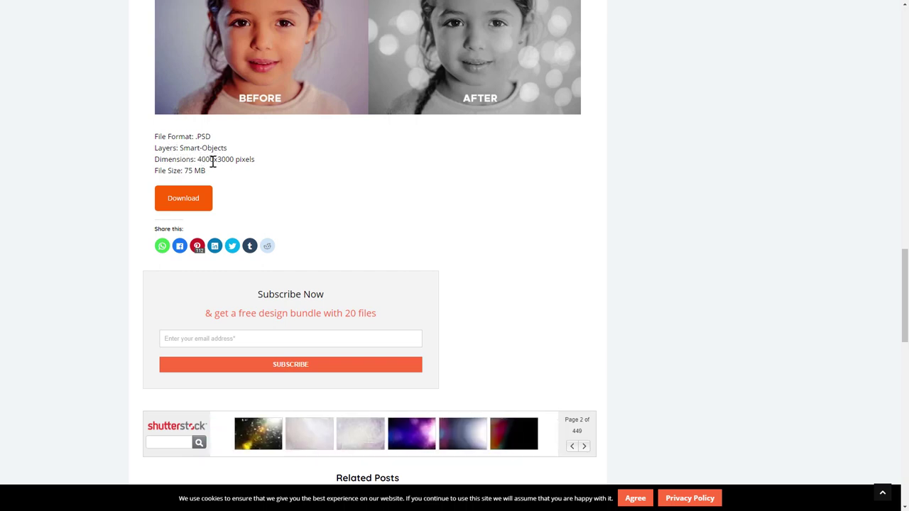
{"action": "scroll", "coordinate": [212, 158], "scroll_direction": "up", "scroll_amount": 2}
{"action": "scroll", "coordinate": [212, 162], "scroll_direction": "up", "scroll_amount": 2}
{"action": "scroll", "coordinate": [212, 165], "scroll_direction": "up", "scroll_amount": 1}
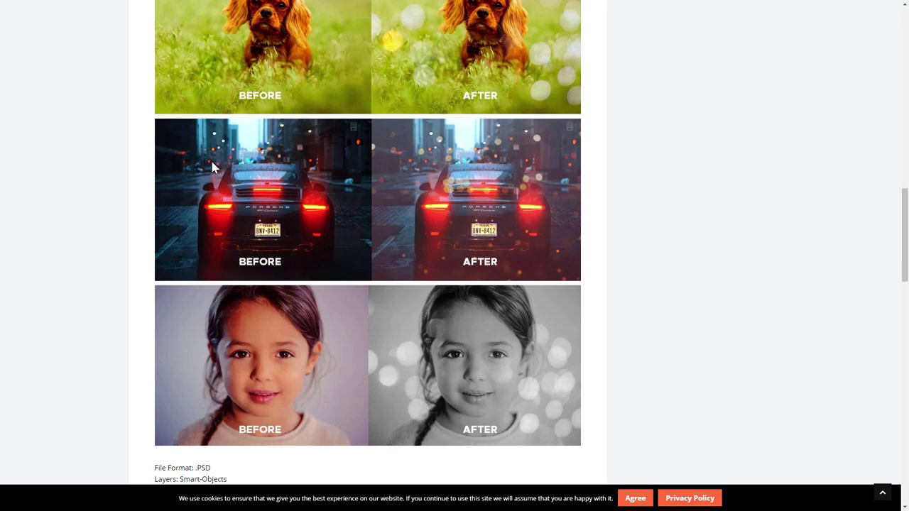
{"action": "scroll", "coordinate": [213, 167], "scroll_direction": "down", "scroll_amount": 2}
{"action": "scroll", "coordinate": [213, 167], "scroll_direction": "down", "scroll_amount": 2}
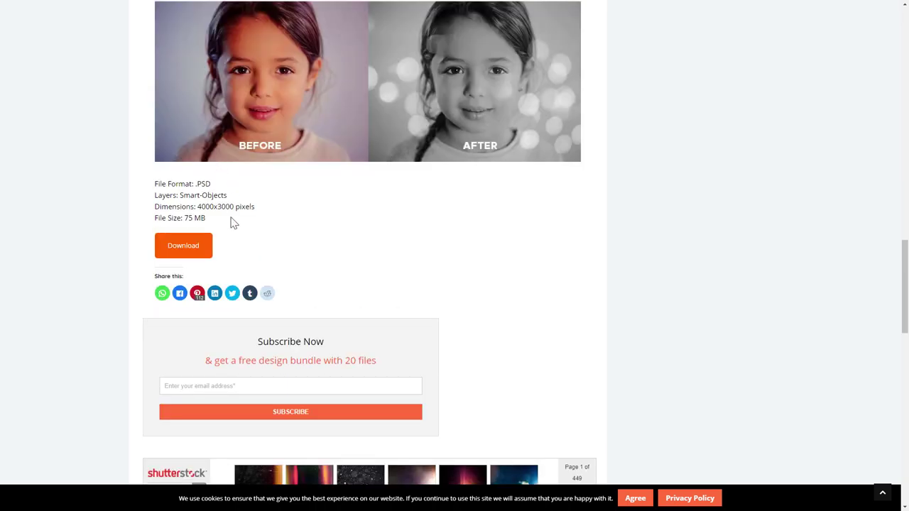
Step: Download the Free Bokeh Photo Overlays PSD pack from GraphicsFuel
{"action": "left_click", "coordinate": [193, 248]}
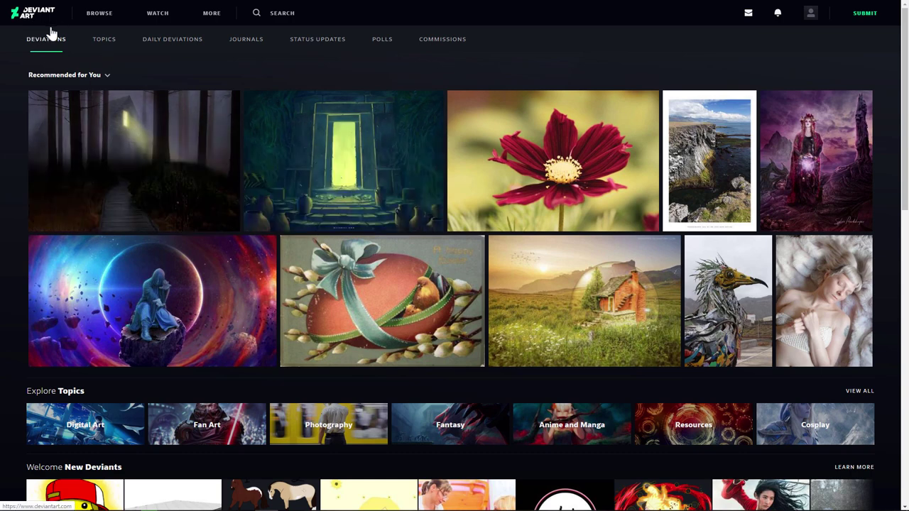
Step: Search DeviantArt for 'texture pack' and open the Texture Pack 41 deviation
{"action": "left_click", "coordinate": [282, 14]}
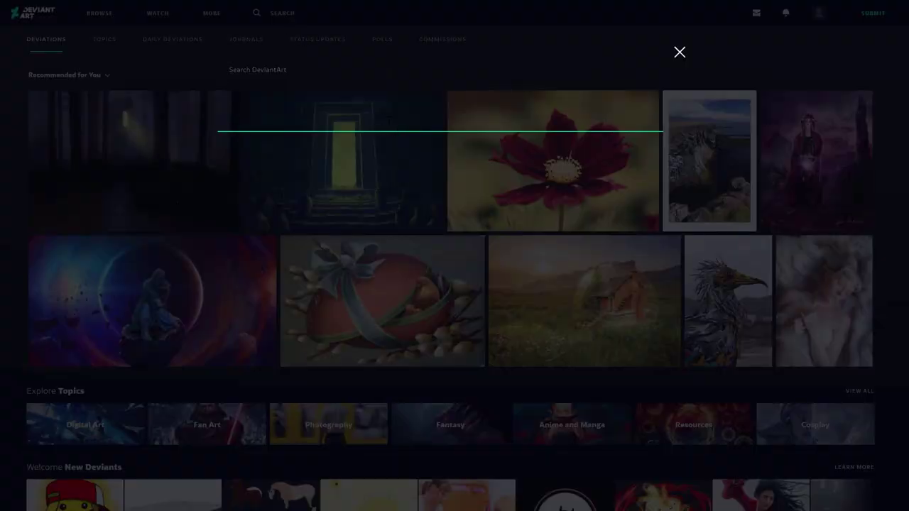
{"action": "type", "text": "texture"}
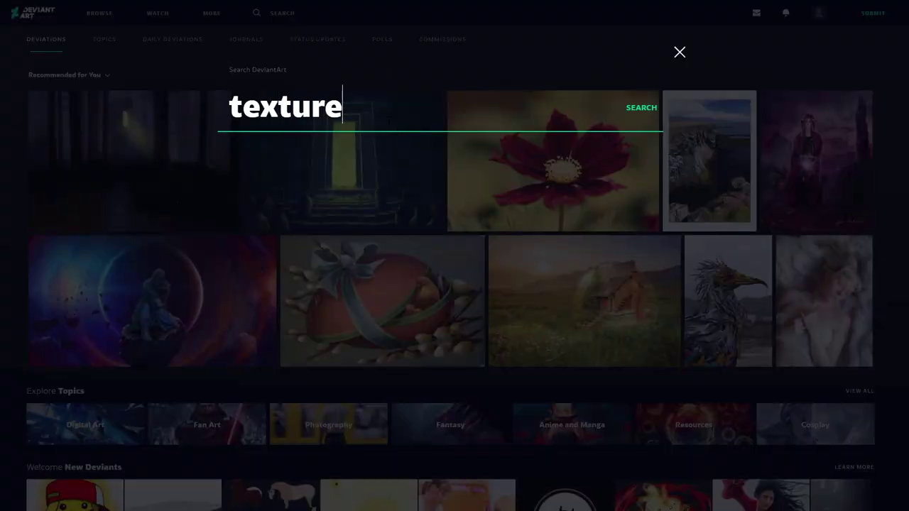
{"action": "type", "text": " pack"}
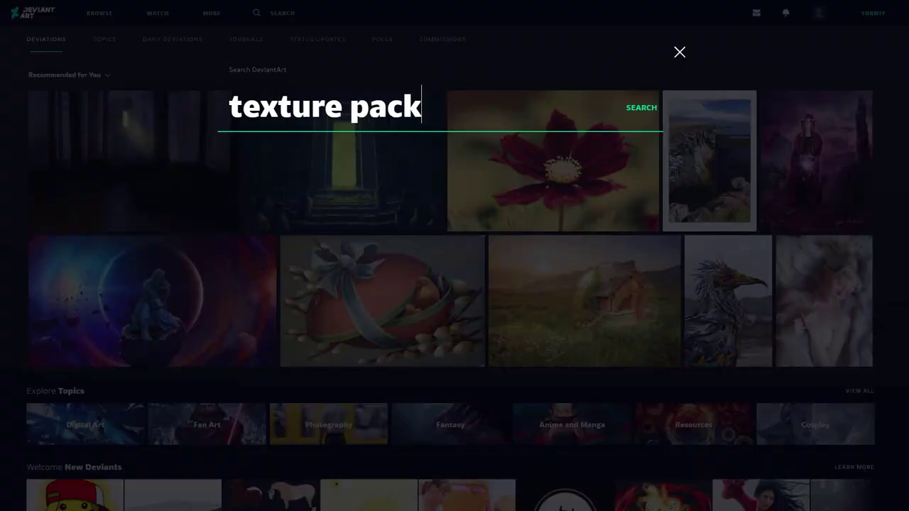
{"action": "key", "text": "Return"}
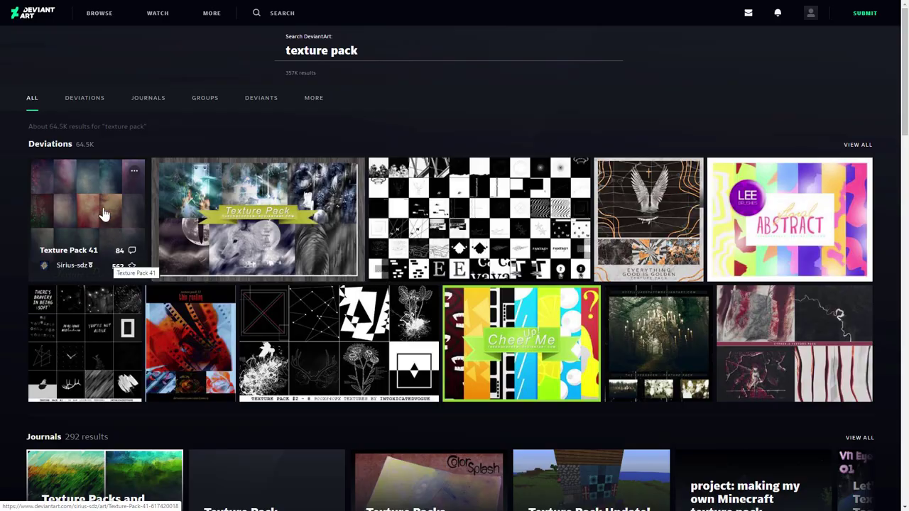
{"action": "left_click", "coordinate": [103, 215]}
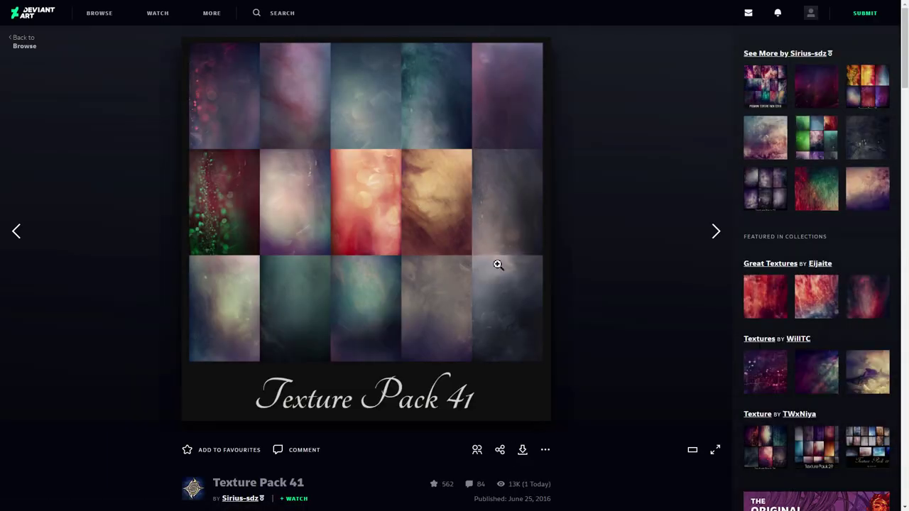
Step: Look over the Texture Pack 41 page and download its zip archive of 15 textures
{"action": "scroll", "coordinate": [447, 216], "scroll_direction": "down", "scroll_amount": 3}
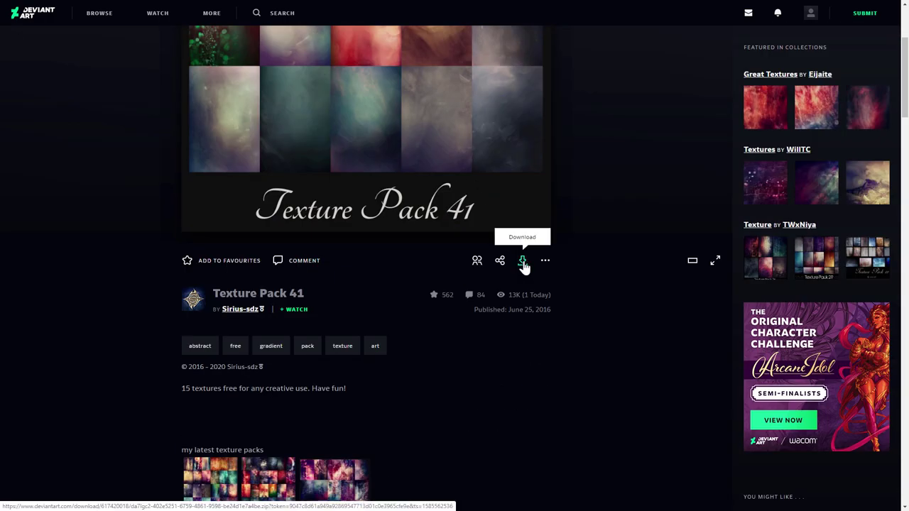
{"action": "scroll", "coordinate": [428, 249], "scroll_direction": "down", "scroll_amount": 3}
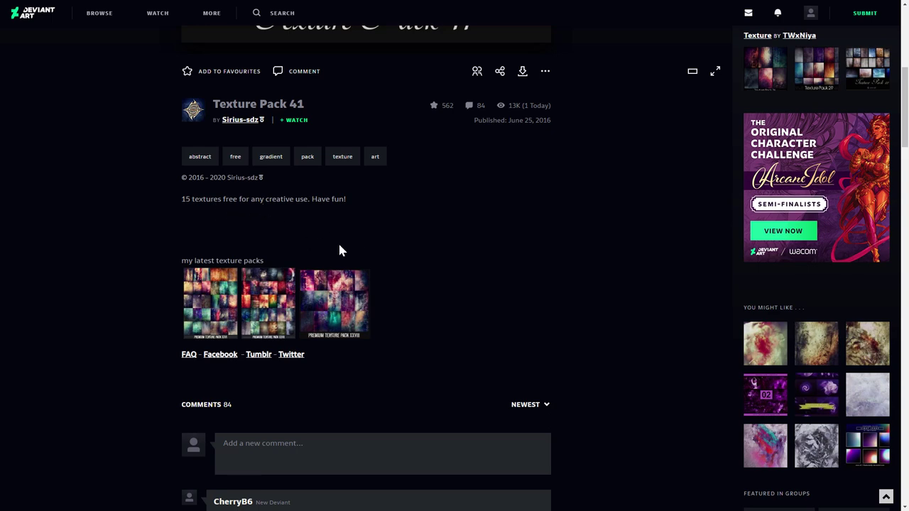
{"action": "scroll", "coordinate": [339, 250], "scroll_direction": "down", "scroll_amount": 3}
{"action": "scroll", "coordinate": [340, 248], "scroll_direction": "up", "scroll_amount": 2}
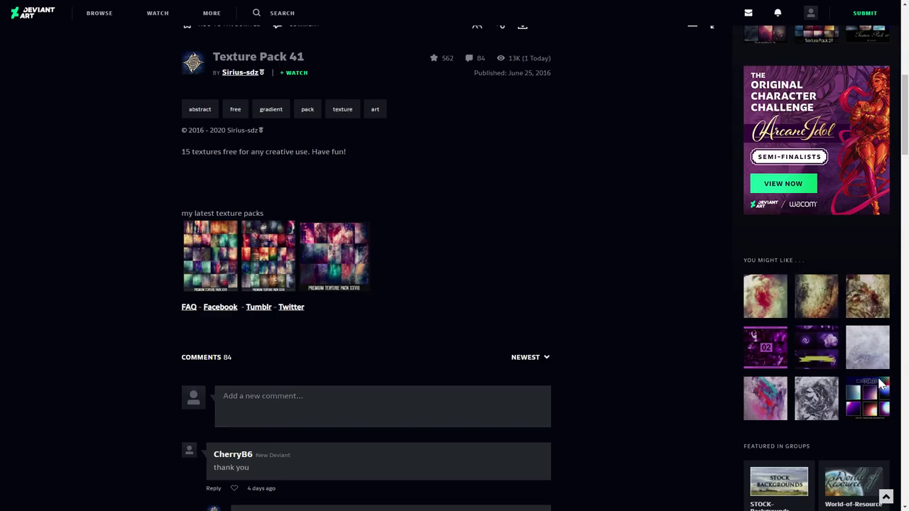
{"action": "scroll", "coordinate": [855, 355], "scroll_direction": "down", "scroll_amount": 3}
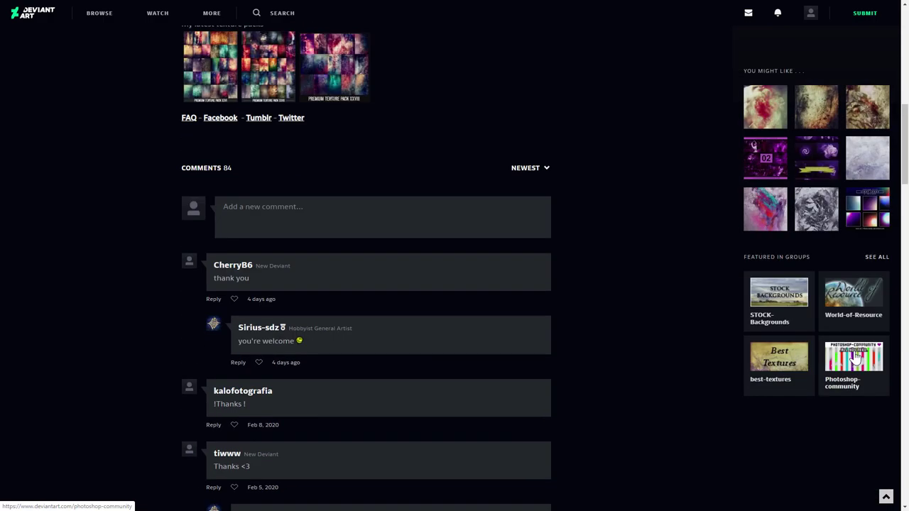
{"action": "scroll", "coordinate": [855, 355], "scroll_direction": "up", "scroll_amount": 2}
{"action": "scroll", "coordinate": [855, 355], "scroll_direction": "up", "scroll_amount": 2}
{"action": "scroll", "coordinate": [854, 350], "scroll_direction": "up", "scroll_amount": 2}
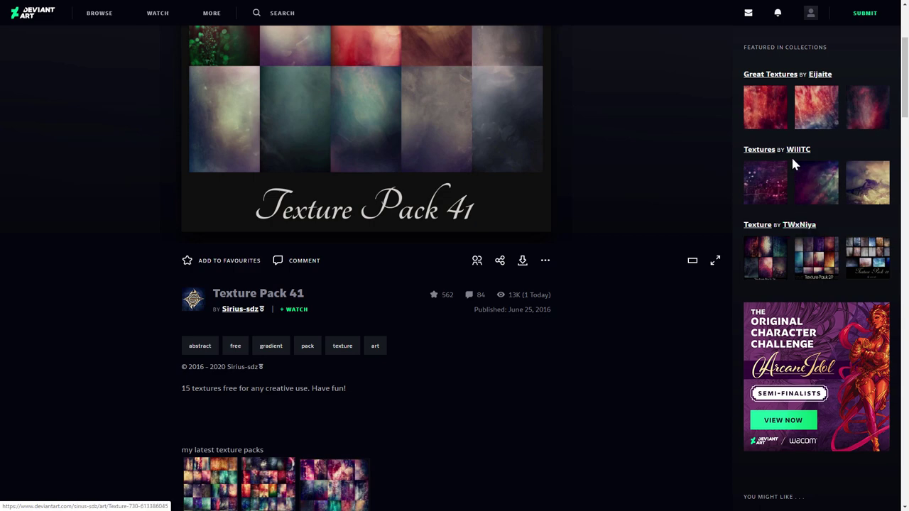
{"action": "scroll", "coordinate": [795, 152], "scroll_direction": "up", "scroll_amount": 2}
{"action": "scroll", "coordinate": [797, 158], "scroll_direction": "up", "scroll_amount": 1}
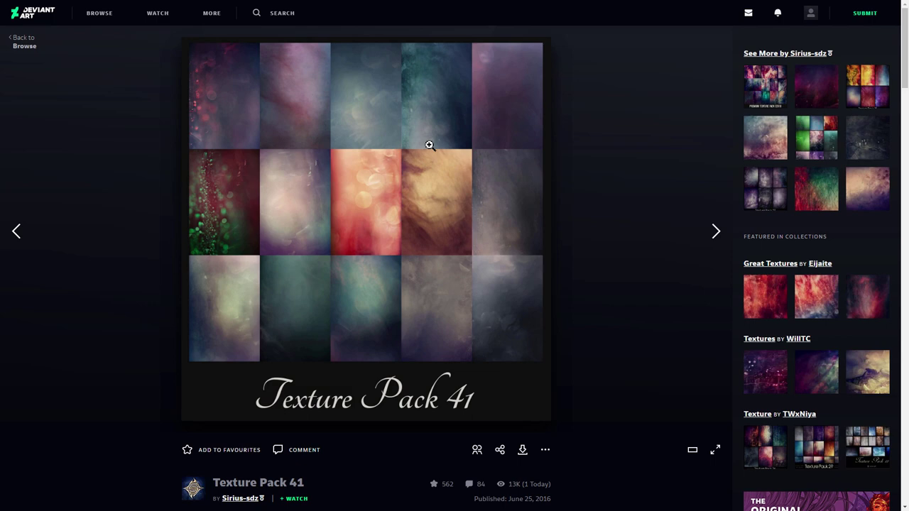
{"action": "scroll", "coordinate": [429, 145], "scroll_direction": "down", "scroll_amount": 2}
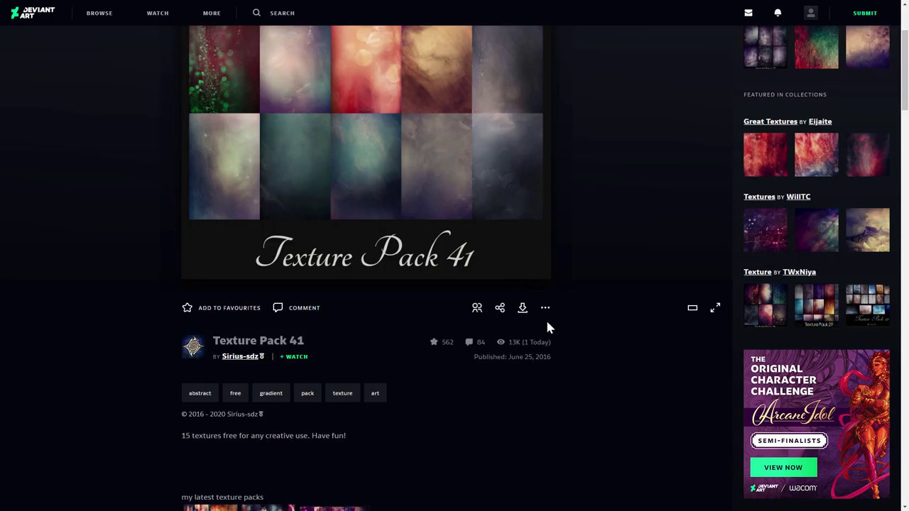
{"action": "left_click", "coordinate": [523, 310]}
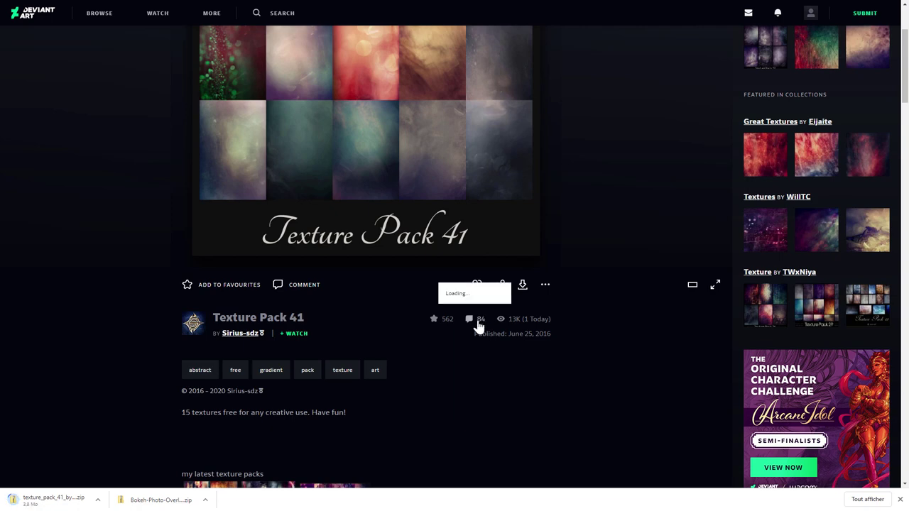
{"action": "scroll", "coordinate": [571, 256], "scroll_direction": "up", "scroll_amount": 3}
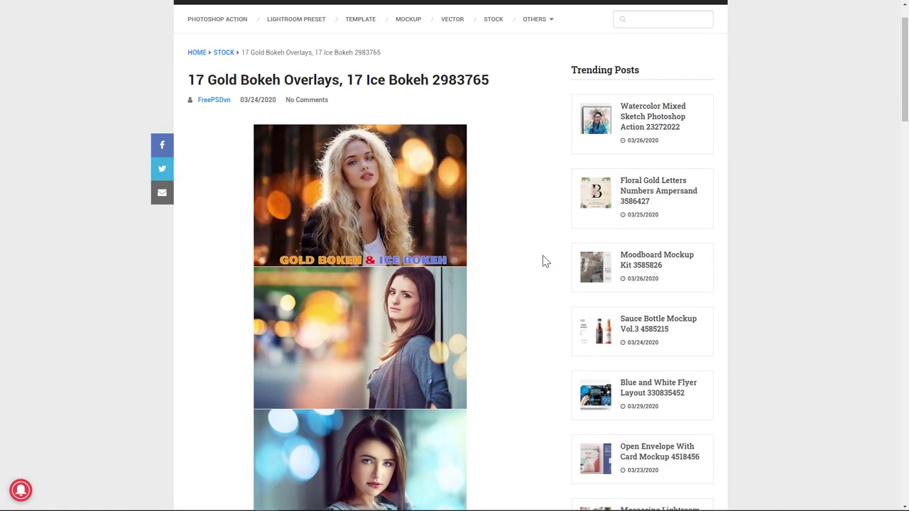
Step: Scroll down the FreePSDvn 17 Gold Bokeh Overlays, 17 Ice Bokeh page to its Download button
{"action": "scroll", "coordinate": [543, 261], "scroll_direction": "up", "scroll_amount": 1}
{"action": "scroll", "coordinate": [543, 261], "scroll_direction": "down", "scroll_amount": 2}
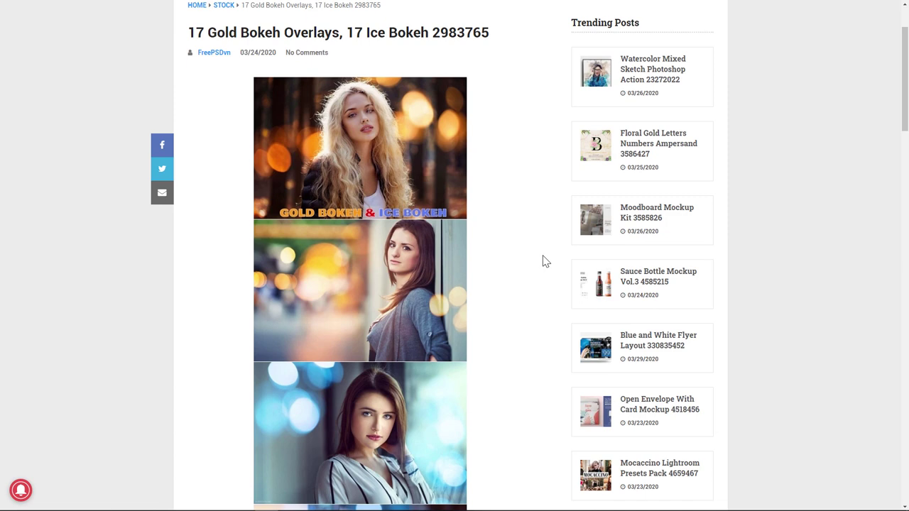
{"action": "scroll", "coordinate": [543, 261], "scroll_direction": "up", "scroll_amount": 1}
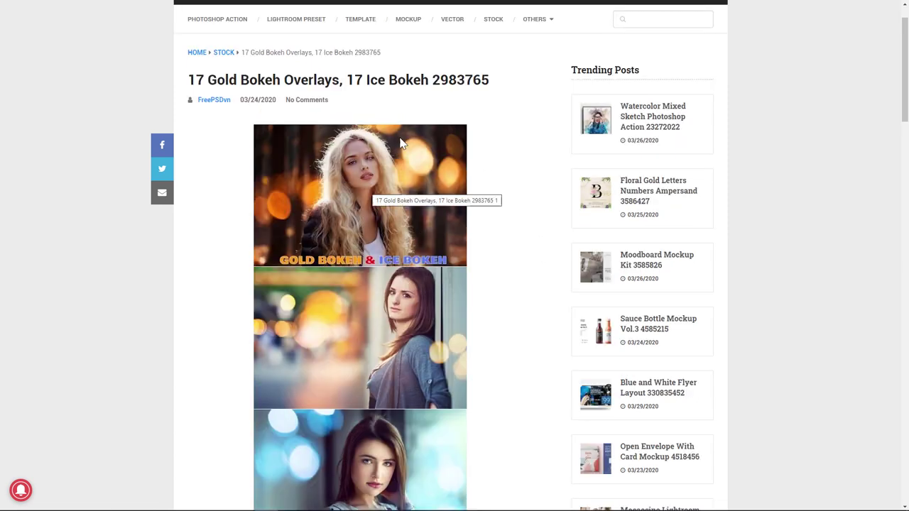
{"action": "scroll", "coordinate": [497, 314], "scroll_direction": "down", "scroll_amount": 3}
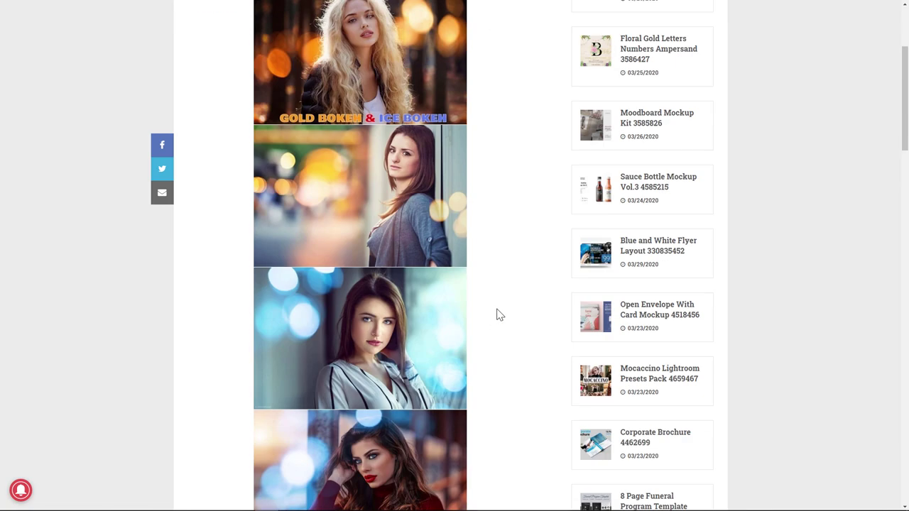
{"action": "scroll", "coordinate": [499, 312], "scroll_direction": "down", "scroll_amount": 3}
{"action": "scroll", "coordinate": [505, 304], "scroll_direction": "down", "scroll_amount": 2}
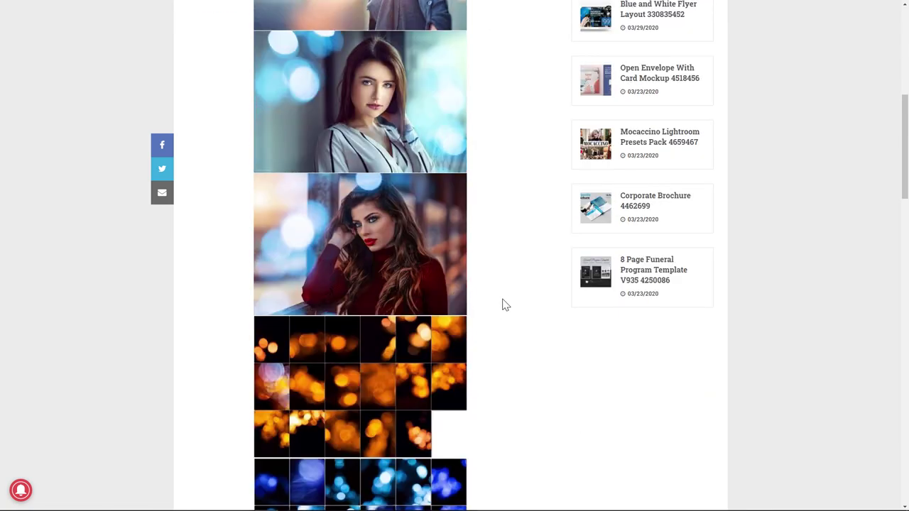
{"action": "scroll", "coordinate": [427, 355], "scroll_direction": "down", "scroll_amount": 2}
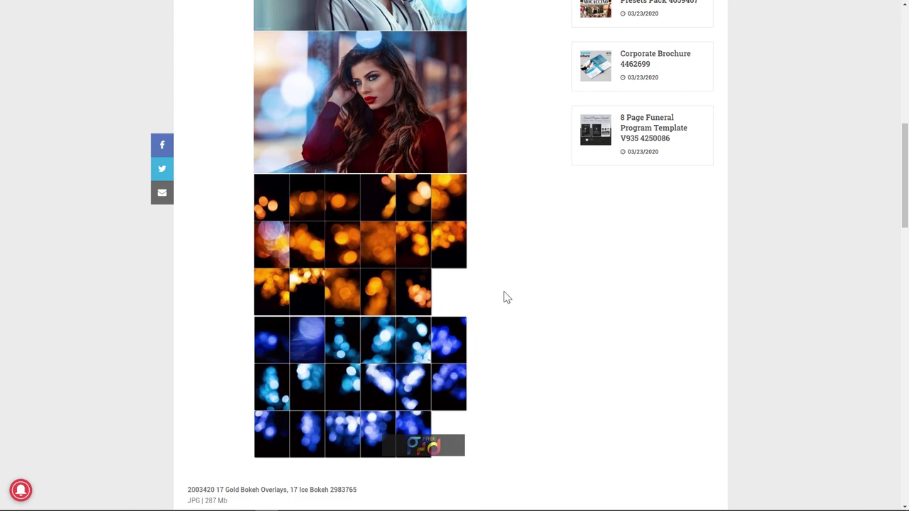
{"action": "scroll", "coordinate": [505, 296], "scroll_direction": "down", "scroll_amount": 1}
{"action": "scroll", "coordinate": [505, 296], "scroll_direction": "down", "scroll_amount": 2}
{"action": "scroll", "coordinate": [504, 296], "scroll_direction": "down", "scroll_amount": 1}
{"action": "scroll", "coordinate": [426, 334], "scroll_direction": "down", "scroll_amount": 1}
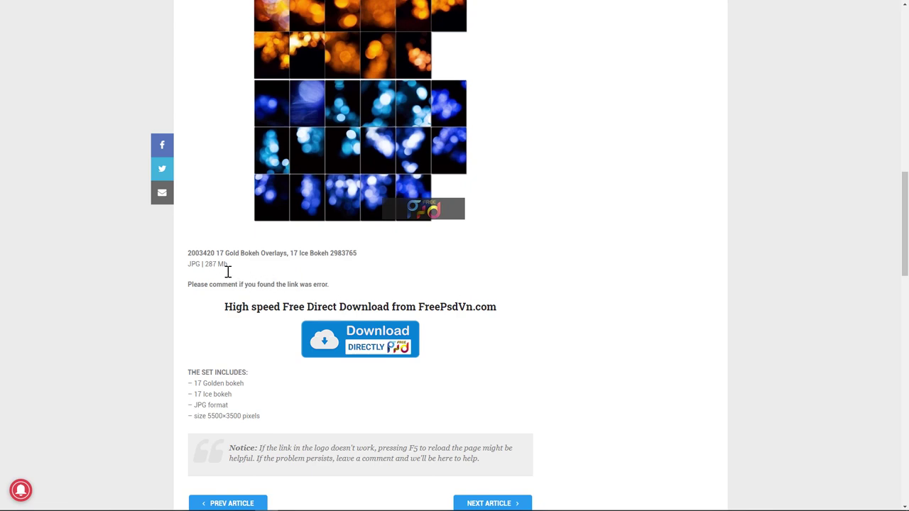
{"action": "scroll", "coordinate": [503, 258], "scroll_direction": "down", "scroll_amount": 4}
{"action": "scroll", "coordinate": [503, 259], "scroll_direction": "down", "scroll_amount": 4}
{"action": "scroll", "coordinate": [503, 257], "scroll_direction": "down", "scroll_amount": 4}
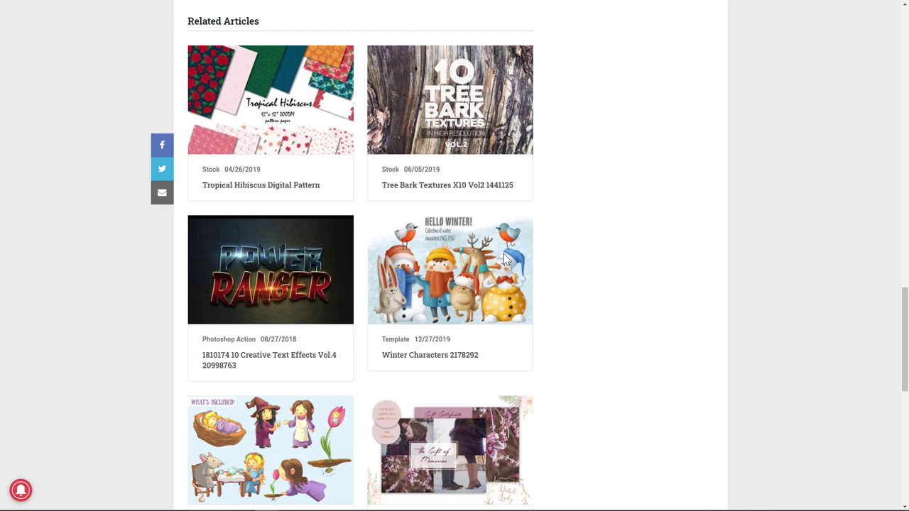
{"action": "scroll", "coordinate": [503, 258], "scroll_direction": "down", "scroll_amount": 3}
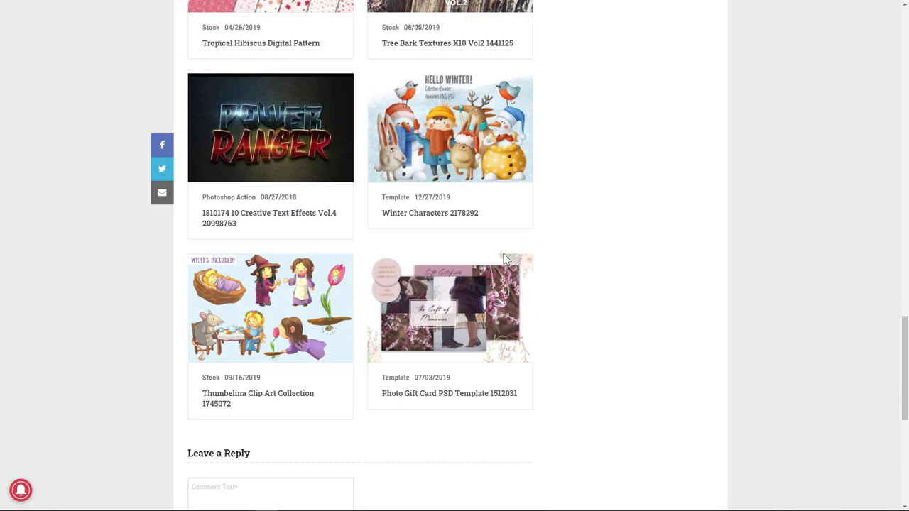
{"action": "scroll", "coordinate": [503, 259], "scroll_direction": "down", "scroll_amount": 2}
Step: Scroll back up to the top of the FreePSDvn bokeh overlay page
{"action": "scroll", "coordinate": [503, 258], "scroll_direction": "up", "scroll_amount": 4}
{"action": "scroll", "coordinate": [503, 258], "scroll_direction": "up", "scroll_amount": 1}
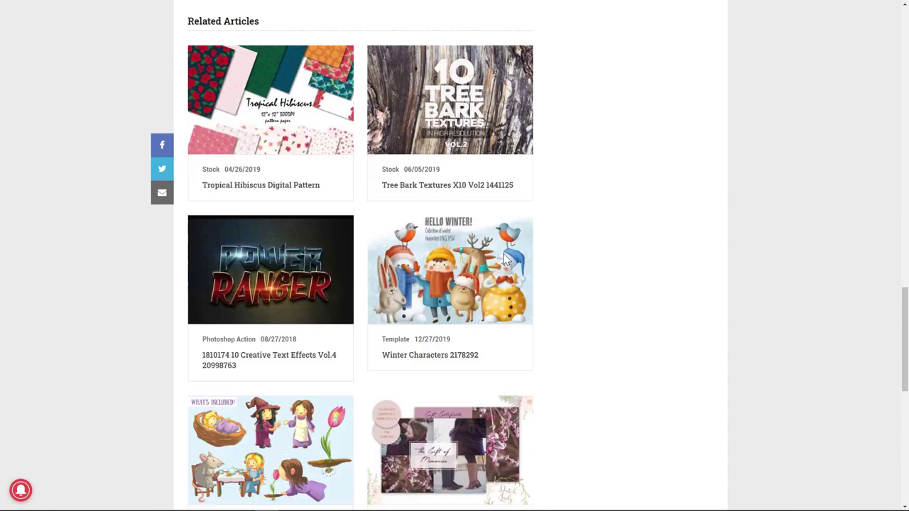
{"action": "scroll", "coordinate": [504, 258], "scroll_direction": "down", "scroll_amount": 6}
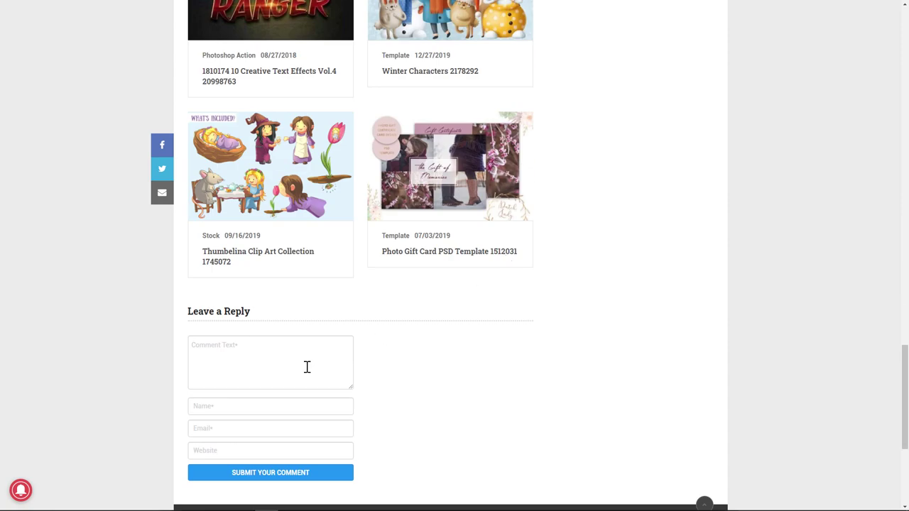
{"action": "scroll", "coordinate": [530, 249], "scroll_direction": "down", "scroll_amount": 4}
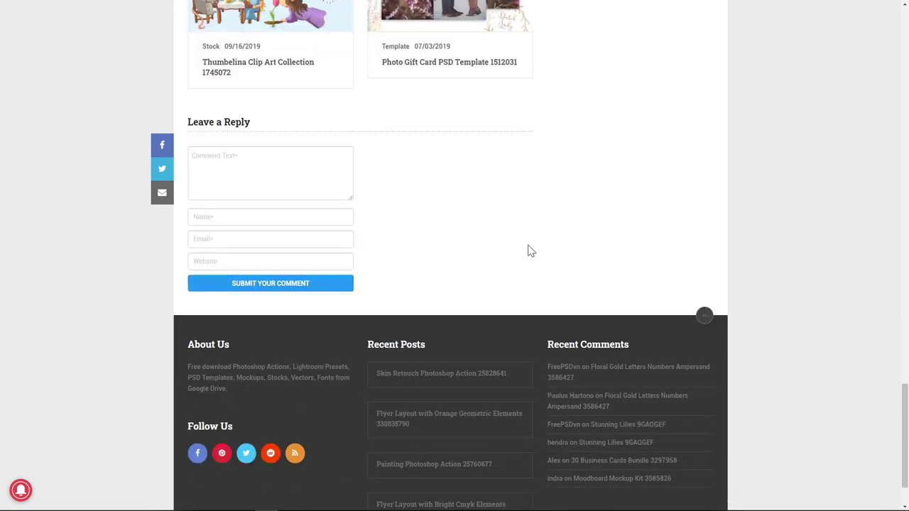
{"action": "scroll", "coordinate": [530, 250], "scroll_direction": "up", "scroll_amount": 5}
{"action": "scroll", "coordinate": [532, 252], "scroll_direction": "up", "scroll_amount": 7}
{"action": "scroll", "coordinate": [531, 251], "scroll_direction": "up", "scroll_amount": 4}
{"action": "scroll", "coordinate": [533, 252], "scroll_direction": "up", "scroll_amount": 5}
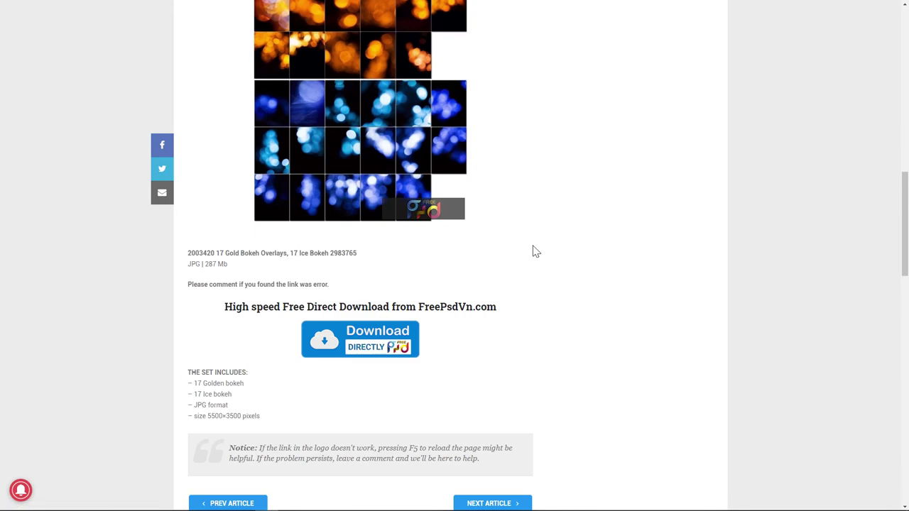
{"action": "scroll", "coordinate": [535, 248], "scroll_direction": "up", "scroll_amount": 7}
{"action": "scroll", "coordinate": [535, 249], "scroll_direction": "up", "scroll_amount": 5}
{"action": "scroll", "coordinate": [535, 248], "scroll_direction": "up", "scroll_amount": 5}
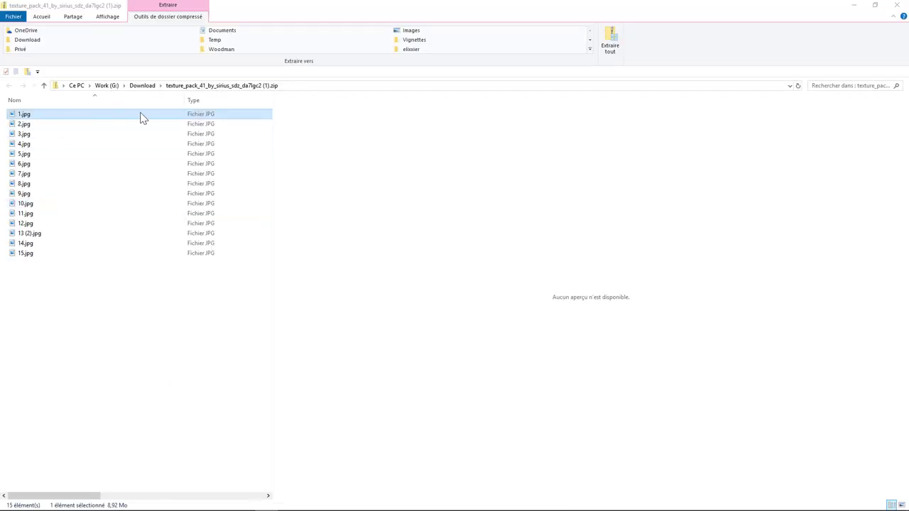
Step: Preview textures 1.jpg and 10.jpg full size, then open Bokeh-Overlay-Effect.psd in Photoshop
{"action": "left_click", "coordinate": [40, 117]}
{"action": "double_click", "coordinate": [23, 114]}
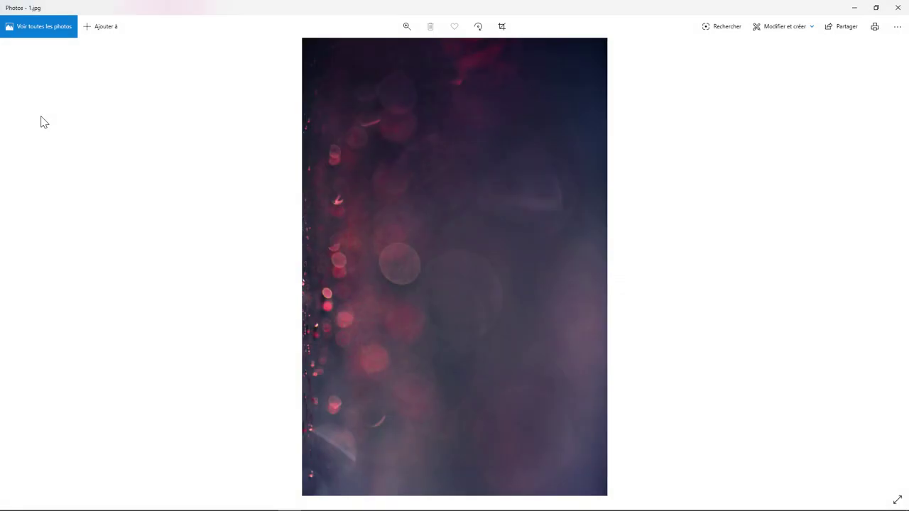
{"action": "left_click", "coordinate": [897, 7]}
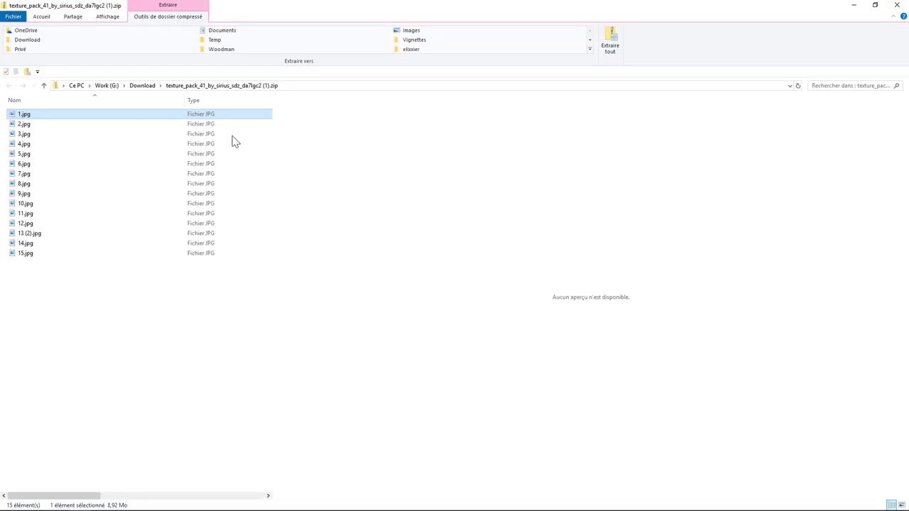
{"action": "double_click", "coordinate": [54, 205]}
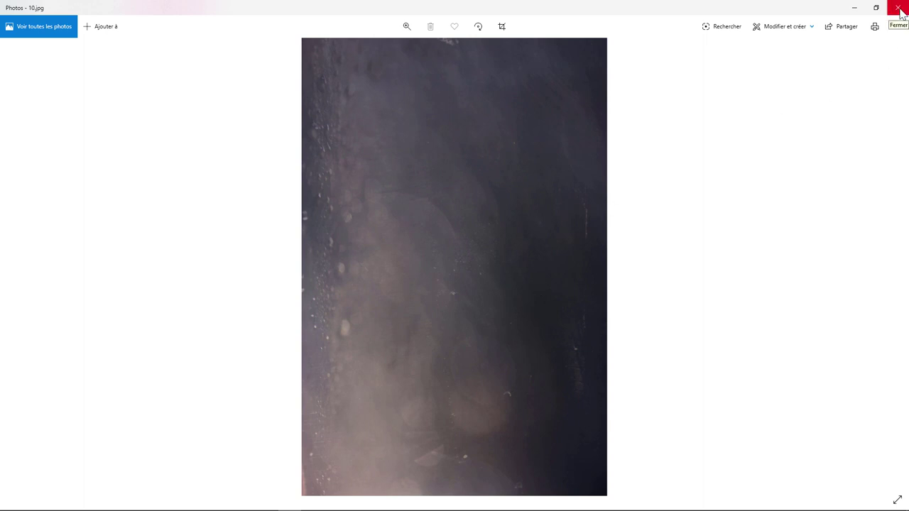
{"action": "left_click", "coordinate": [899, 12]}
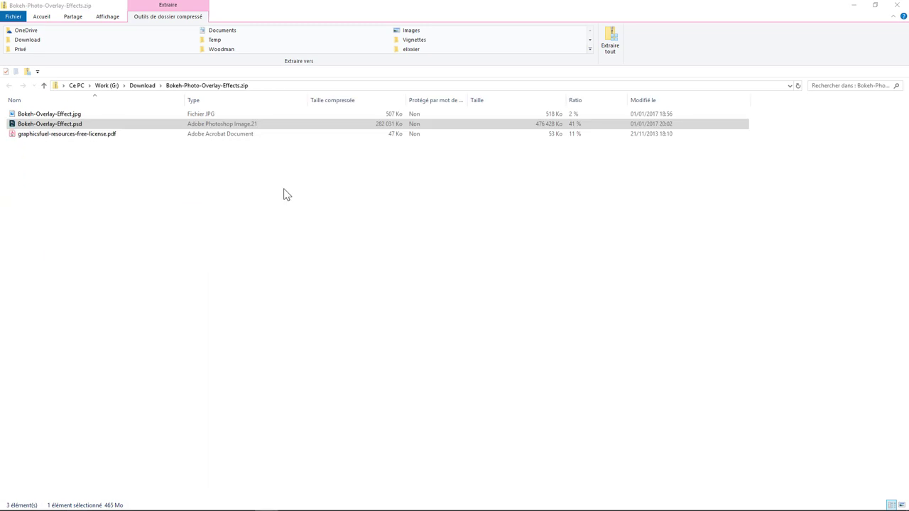
{"action": "left_click", "coordinate": [72, 127]}
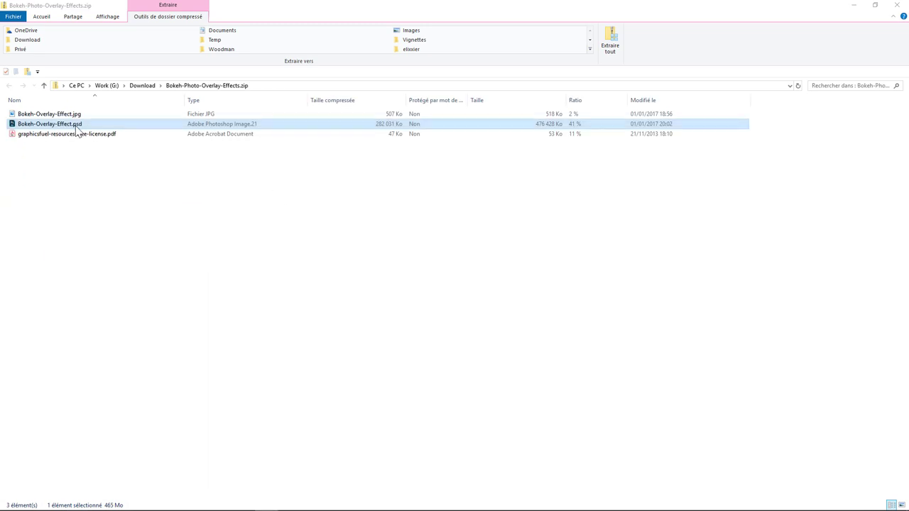
{"action": "double_click", "coordinate": [71, 127]}
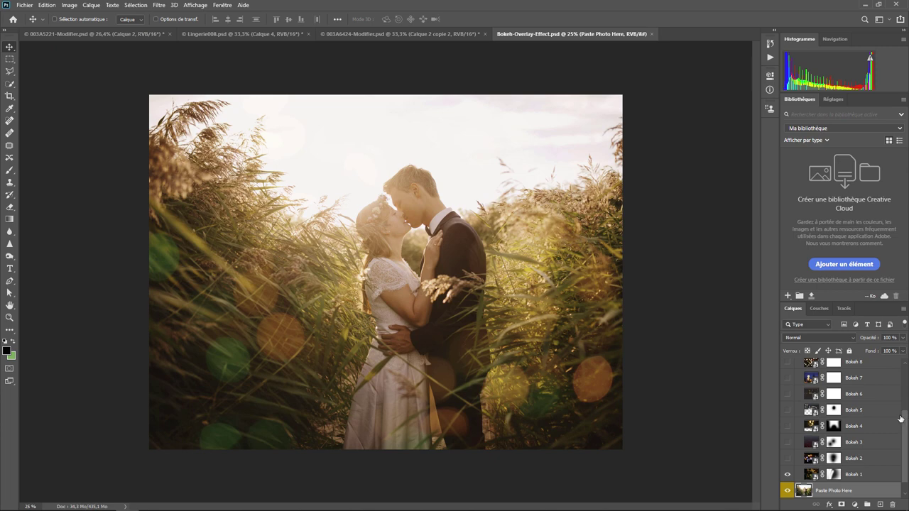
Step: Turn on the Bokeh 2, 4, 5, 6 and 7 overlay layers above the couple photo
{"action": "scroll", "coordinate": [901, 423], "scroll_direction": "down", "scroll_amount": 1}
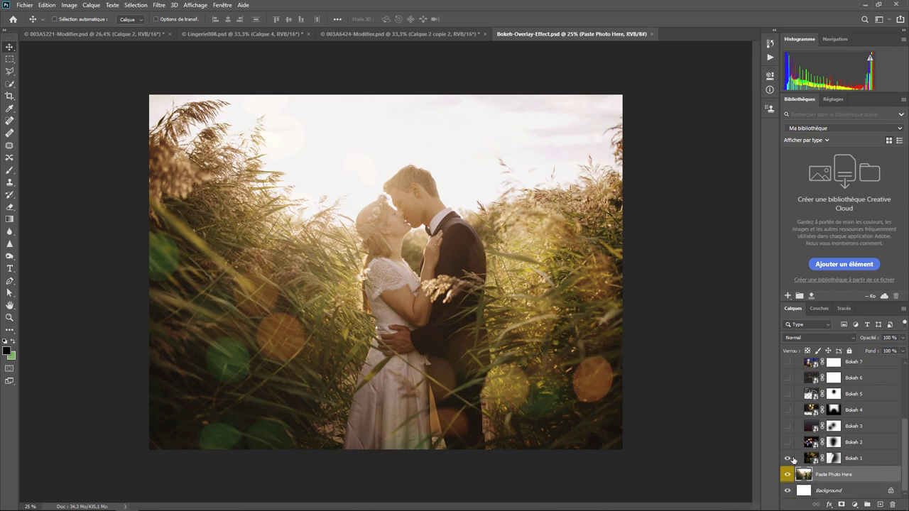
{"action": "left_click", "coordinate": [787, 443]}
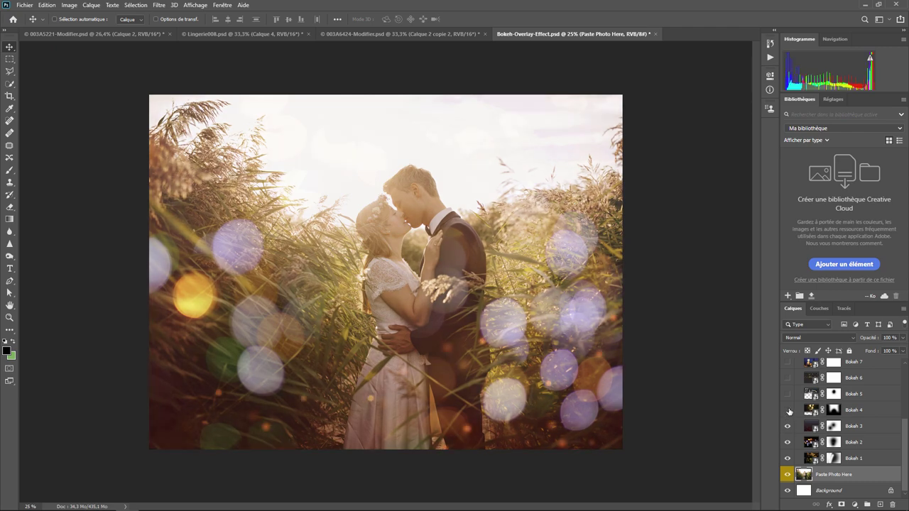
{"action": "left_click", "coordinate": [787, 410]}
{"action": "left_click", "coordinate": [787, 394]}
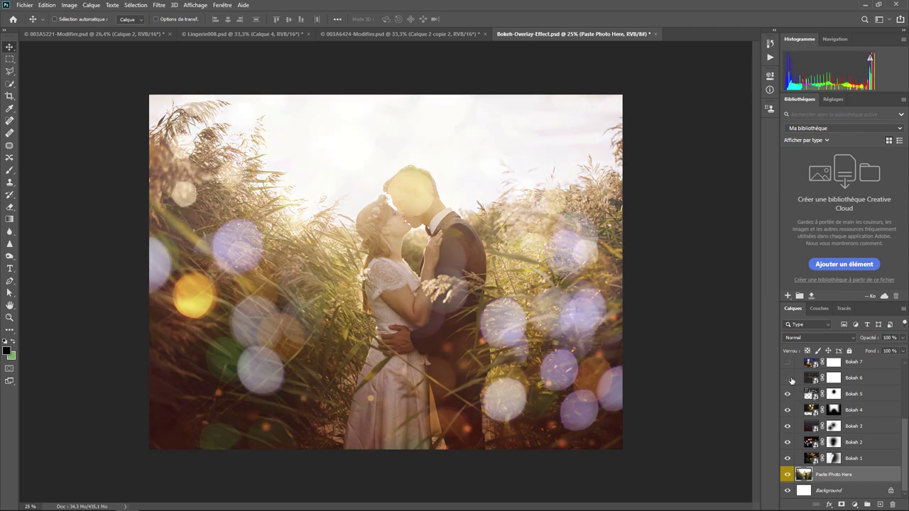
{"action": "left_click", "coordinate": [786, 378]}
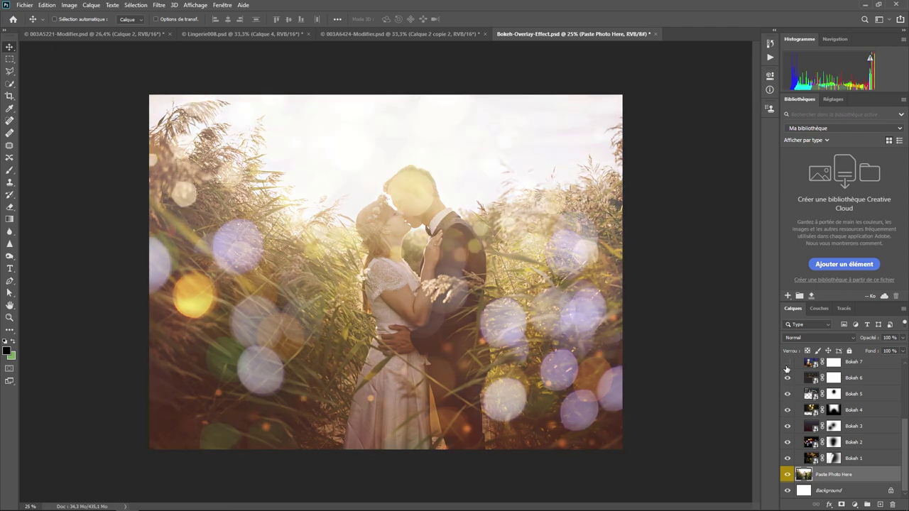
{"action": "left_click", "coordinate": [788, 362]}
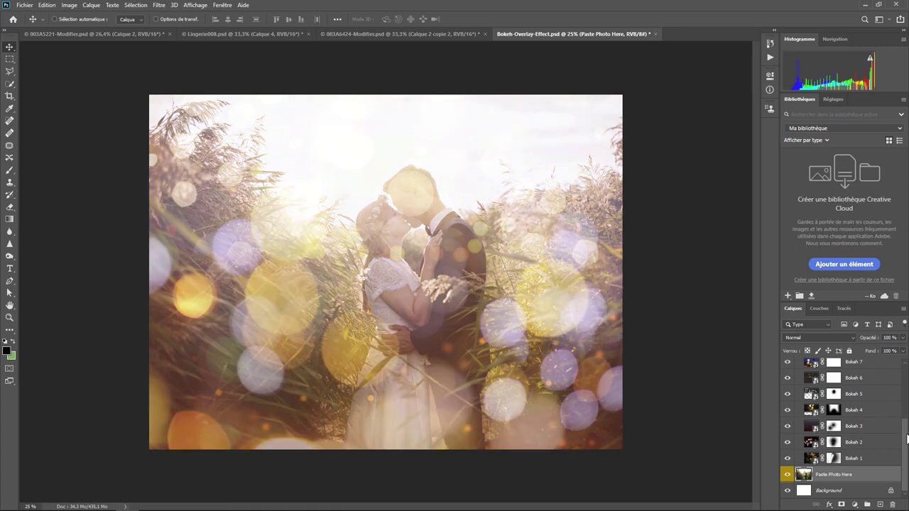
{"action": "scroll", "coordinate": [880, 404], "scroll_direction": "up", "scroll_amount": 5}
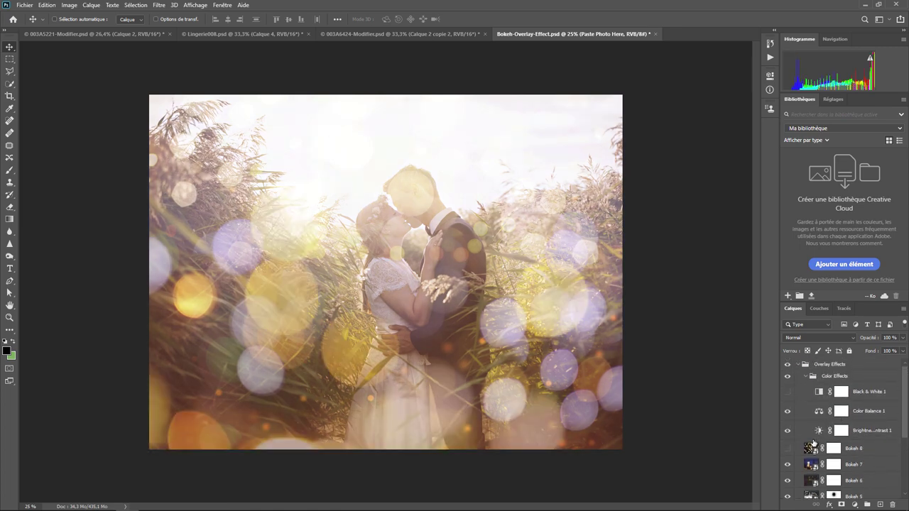